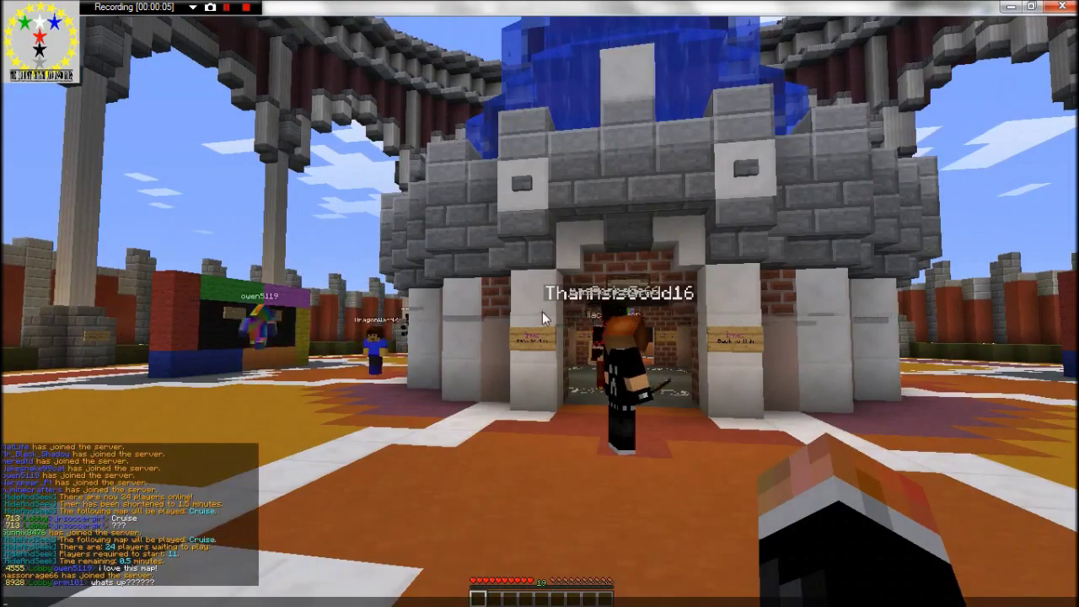
text(Check ou)
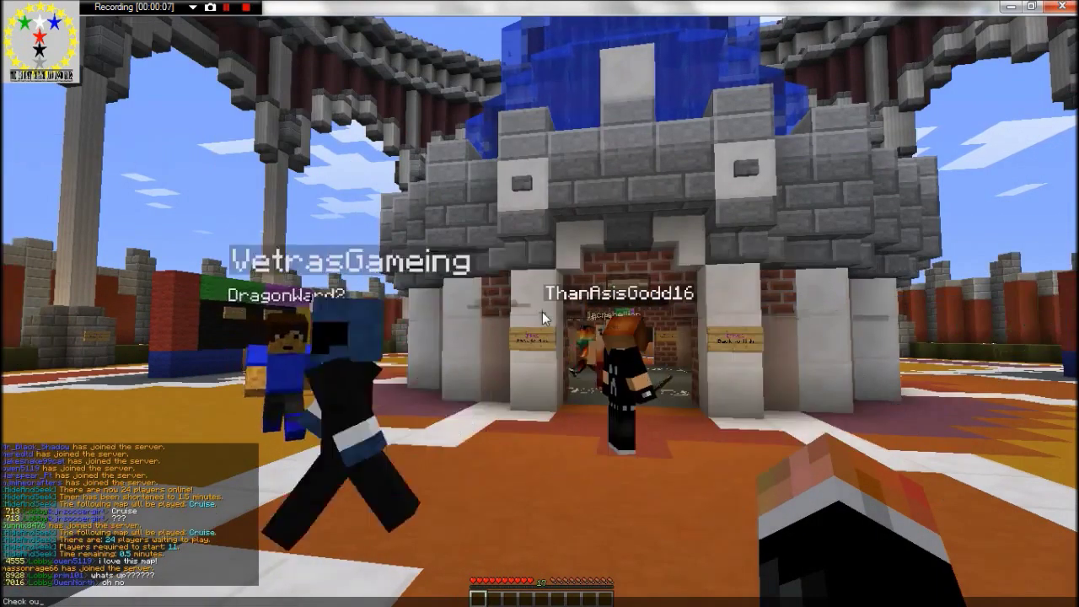
Send a lobby chat message, then walk out of the stone building toward a nearby player.
key(BackSpace)
key(BackSpace)
key(BackSpace)
text(ziva)
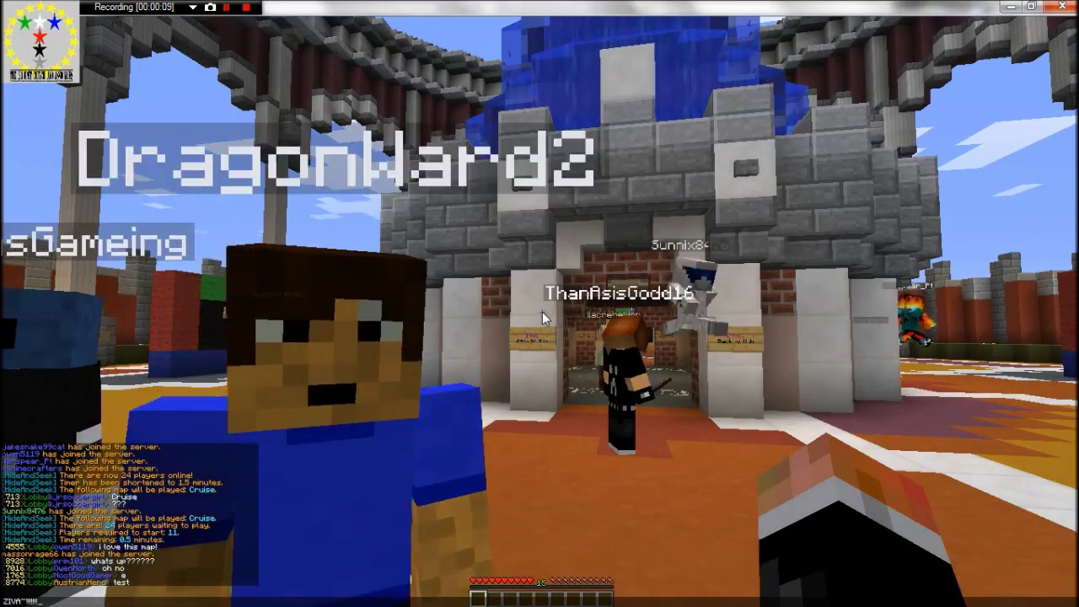
key(Return)
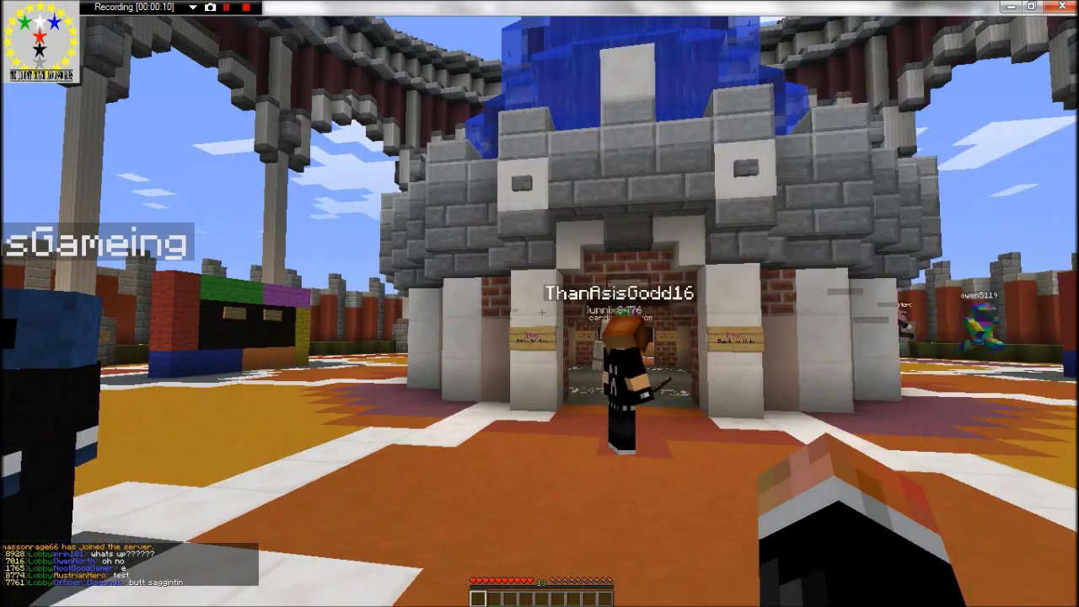
key(w)
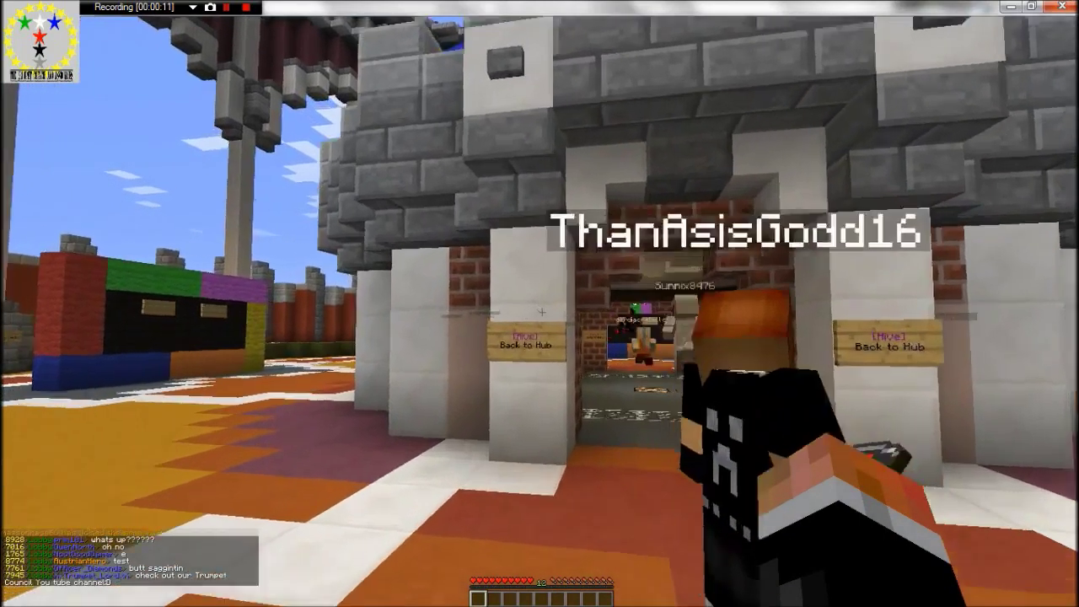
key(w)
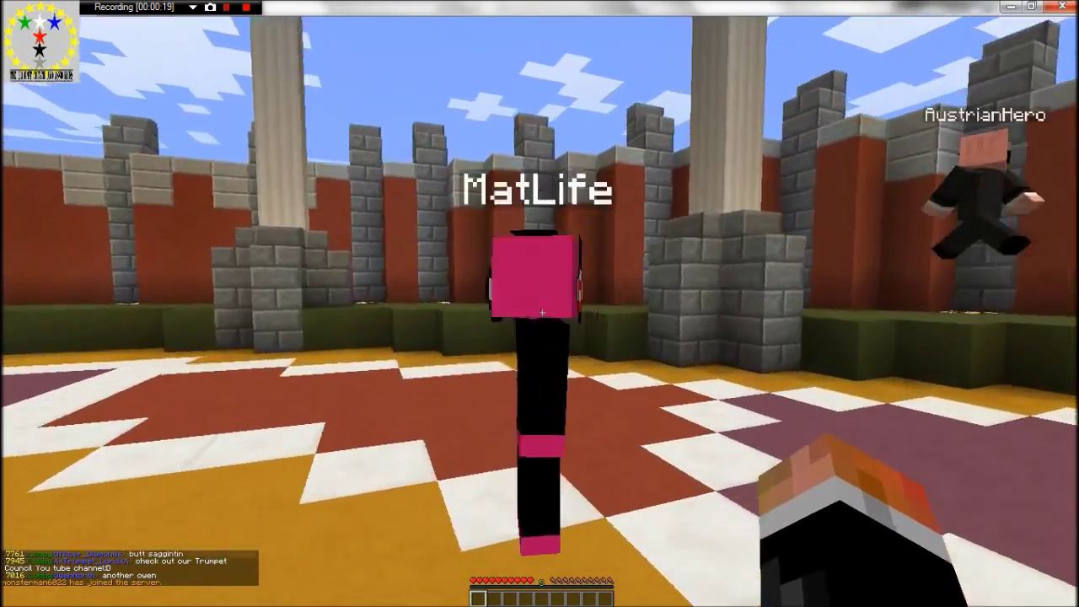
key(w)
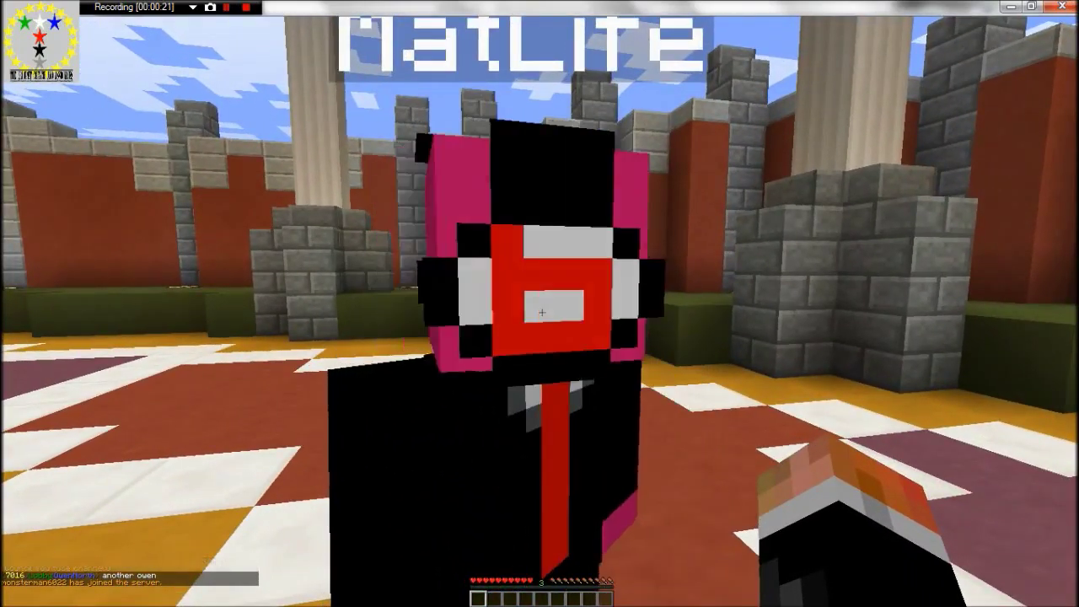
Walk into the map and search a dark room for a hiding spot, then back out.
key(w)
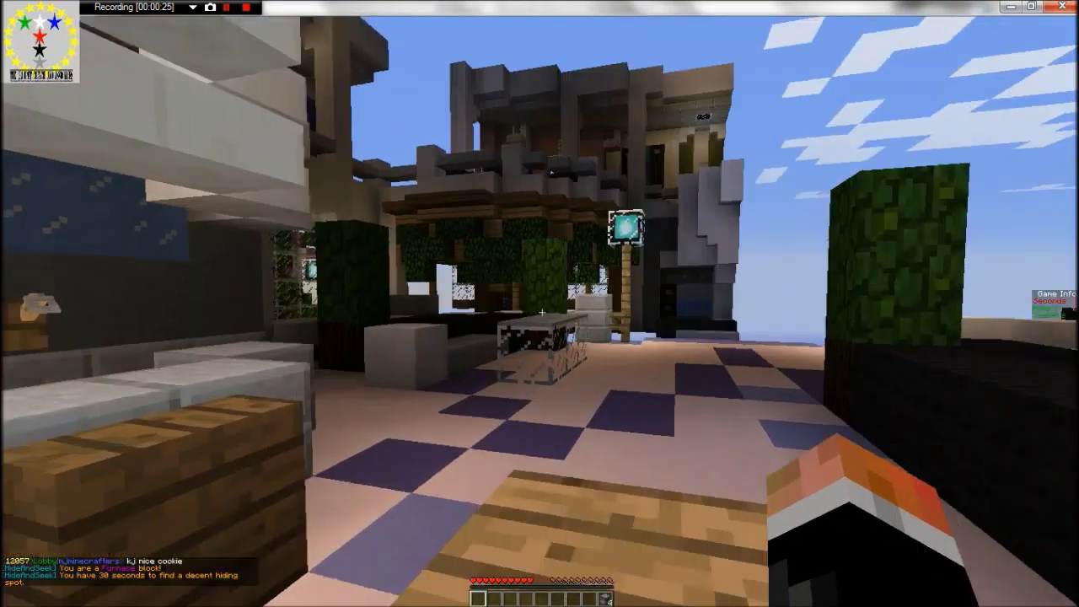
key(w)
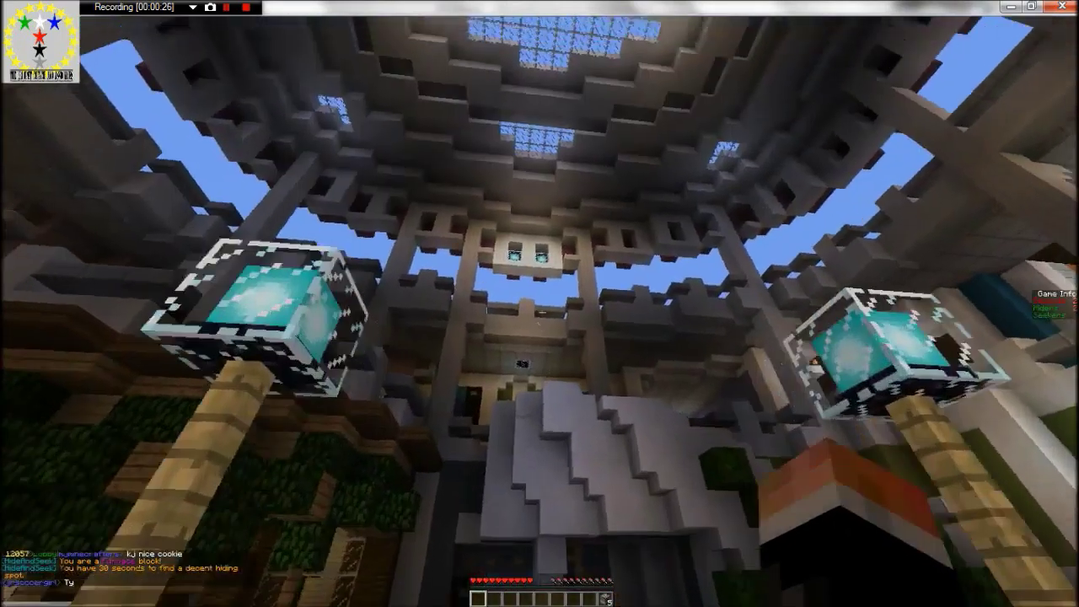
key(w)
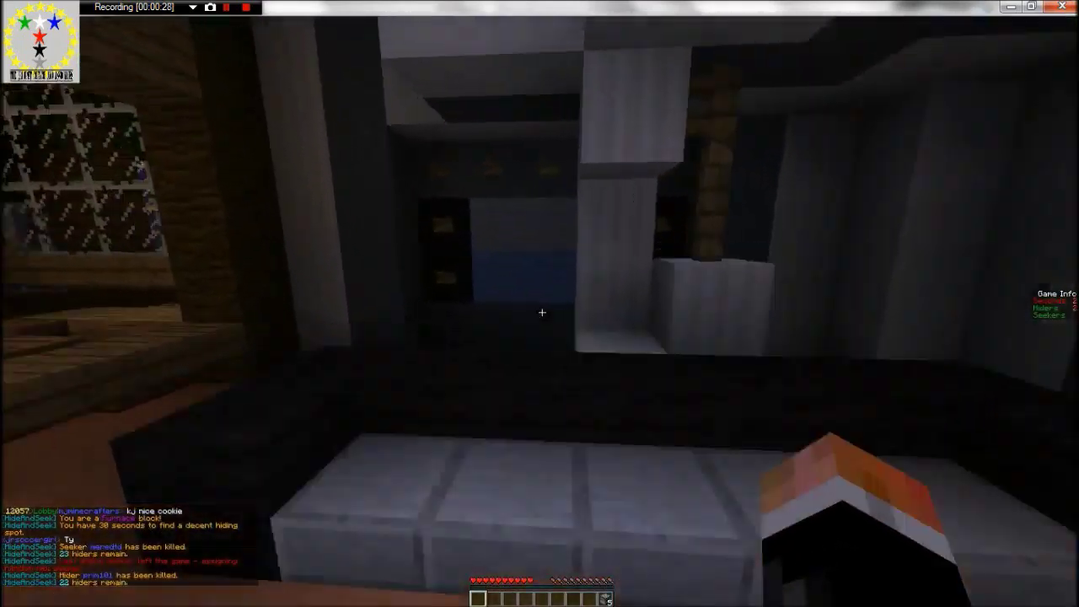
key(w)
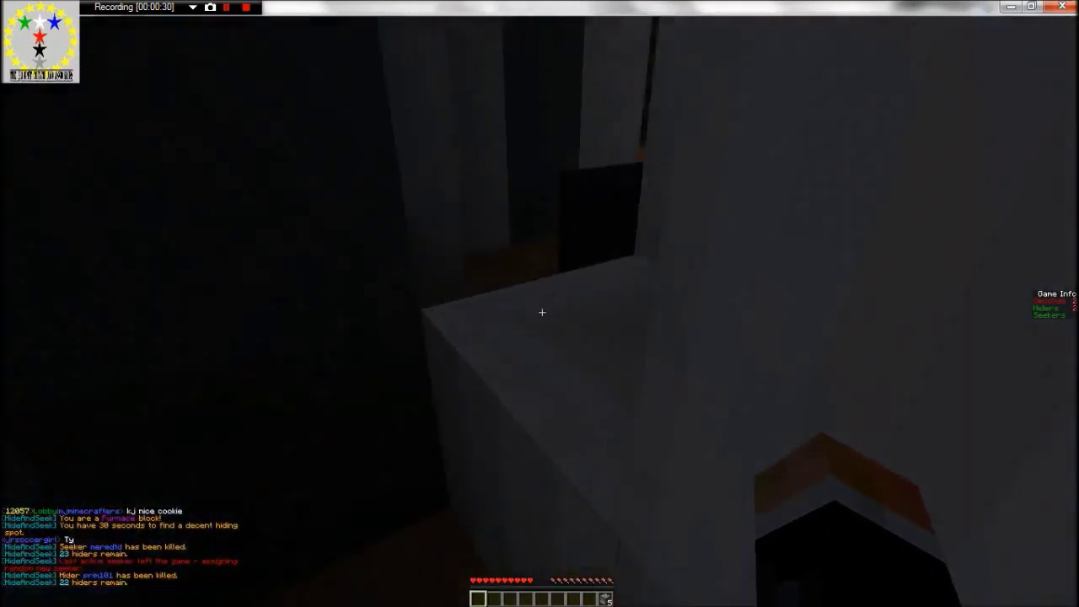
key(w)
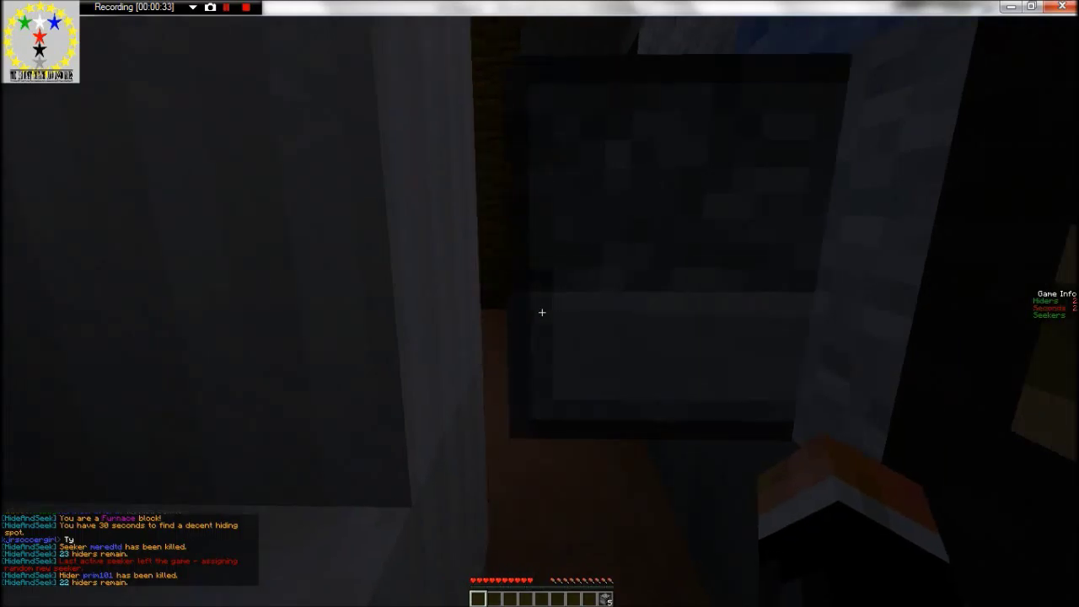
key(s)
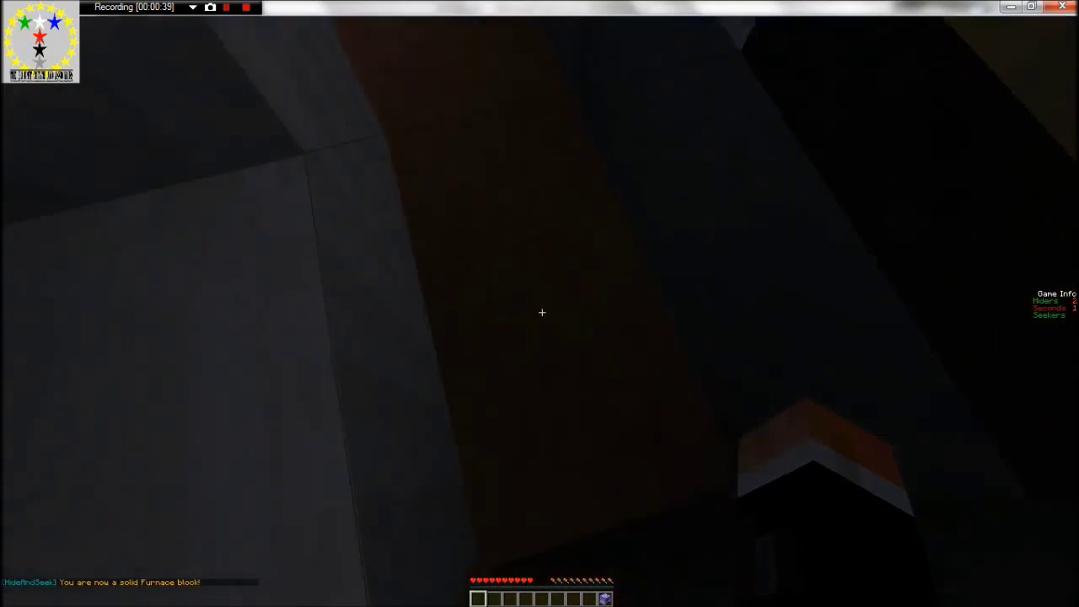
Cross the lit plaza into a dark corridor corner and check the furnace block's inventory.
key(w)
key(w)
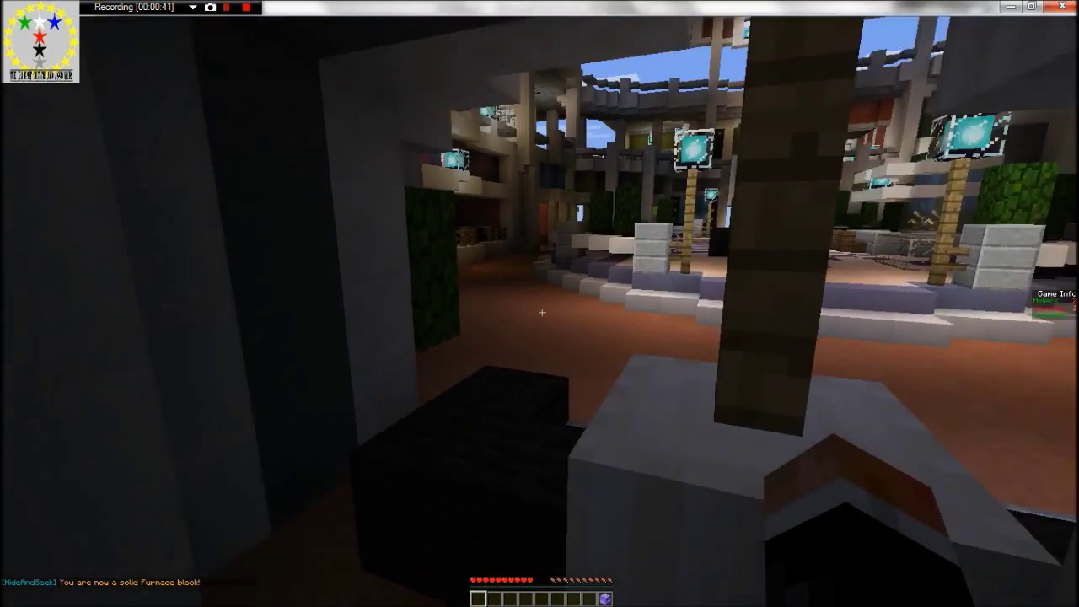
key(w)
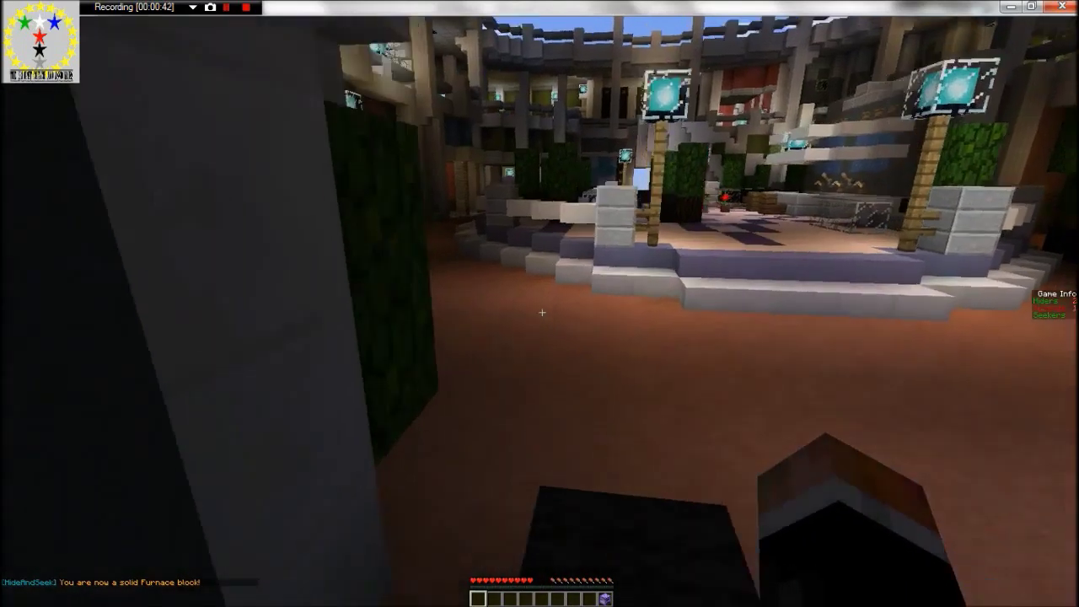
key(w)
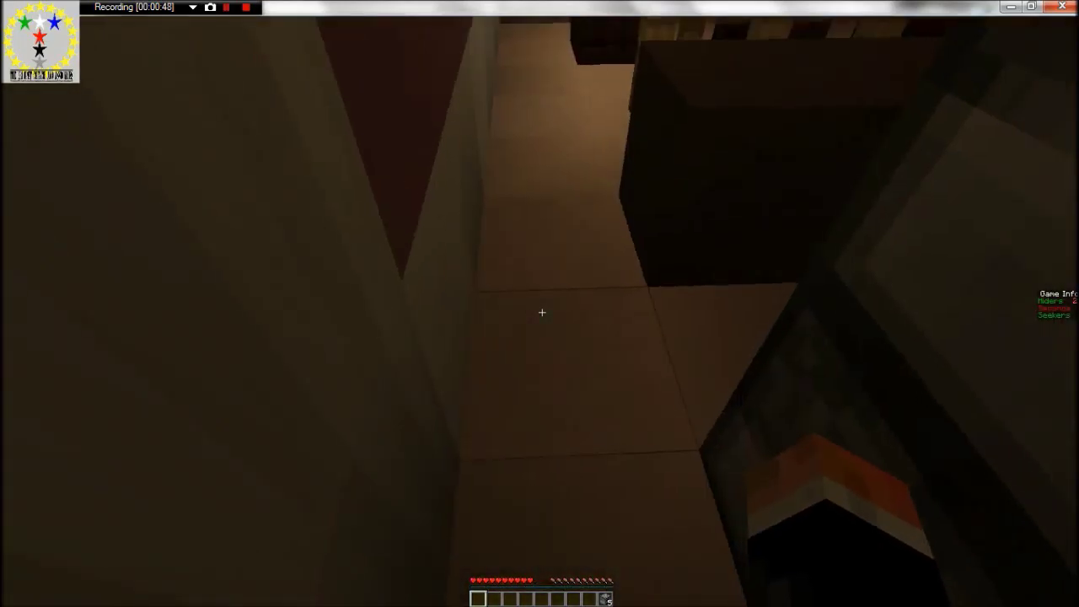
key(w)
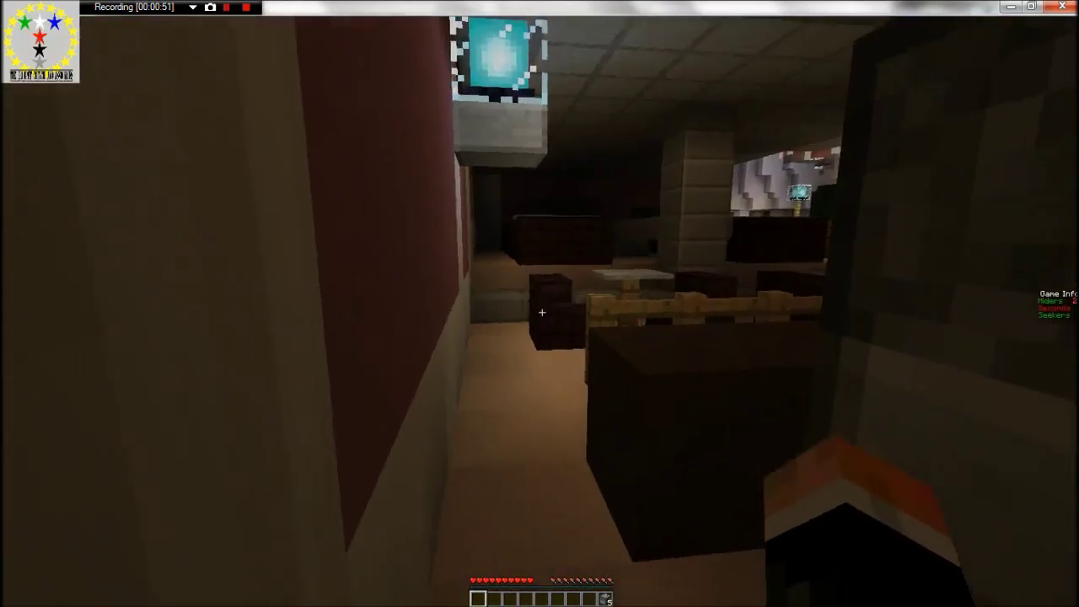
key(s)
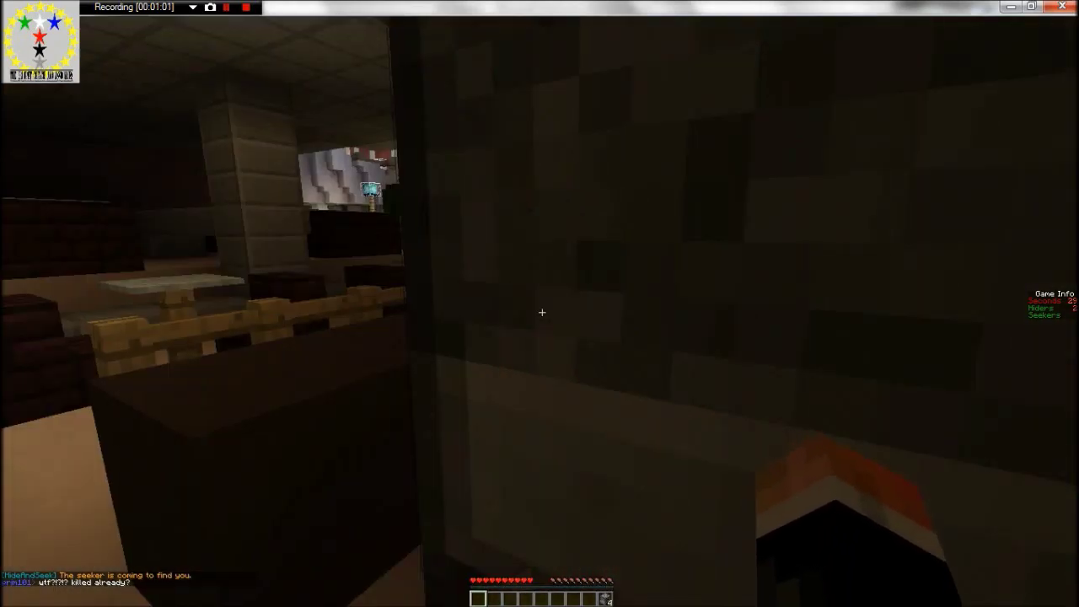
right_click(542, 312)
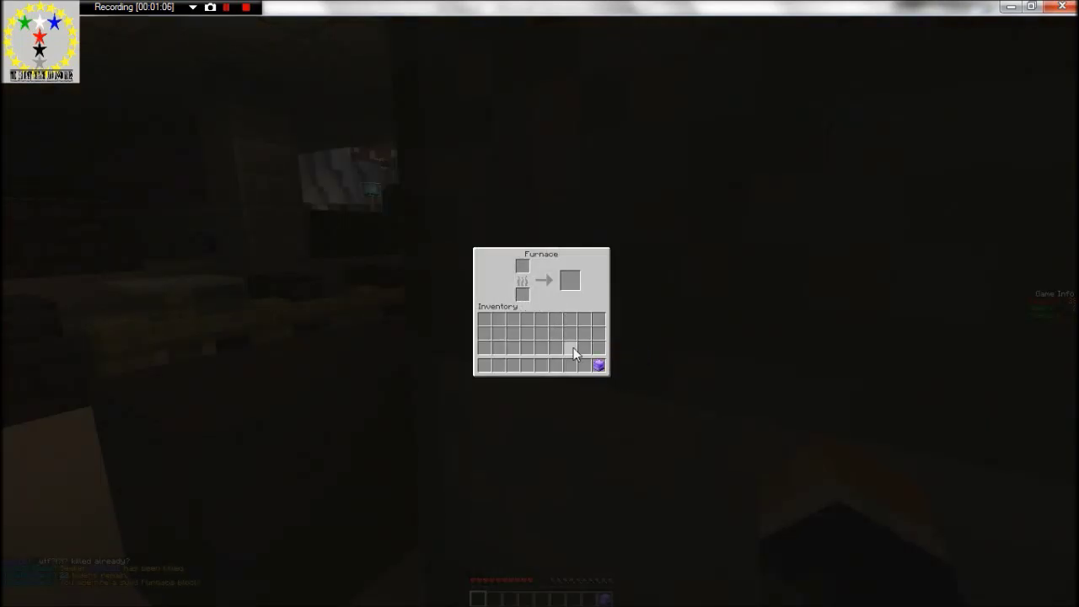
Shift left along the wall, check the player list, and send a chat message.
key(Escape)
key(a)
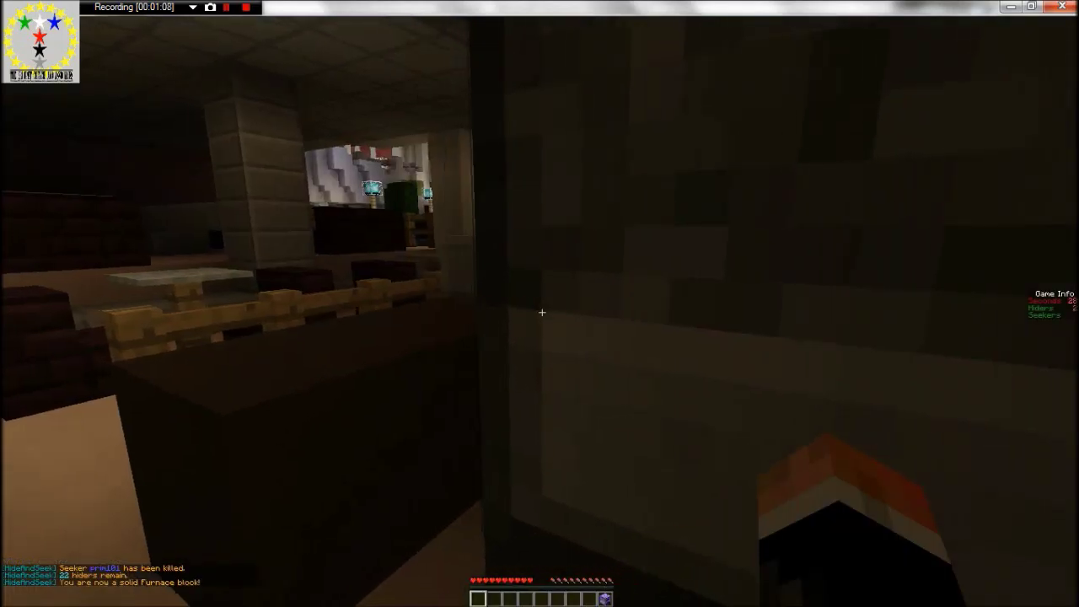
key(a)
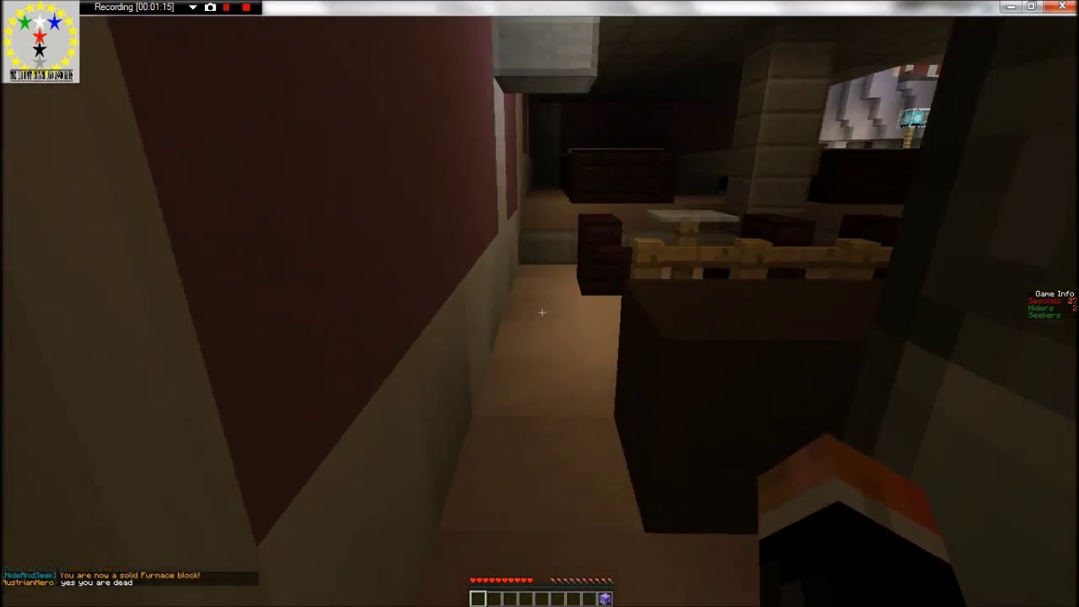
key(Tab)
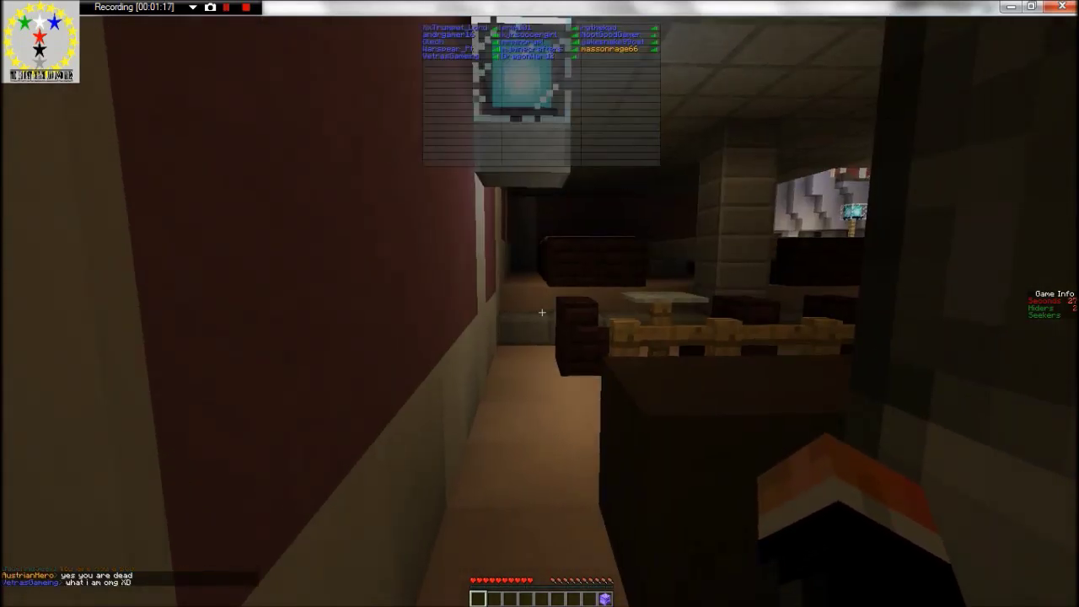
key(t)
text(So how a)
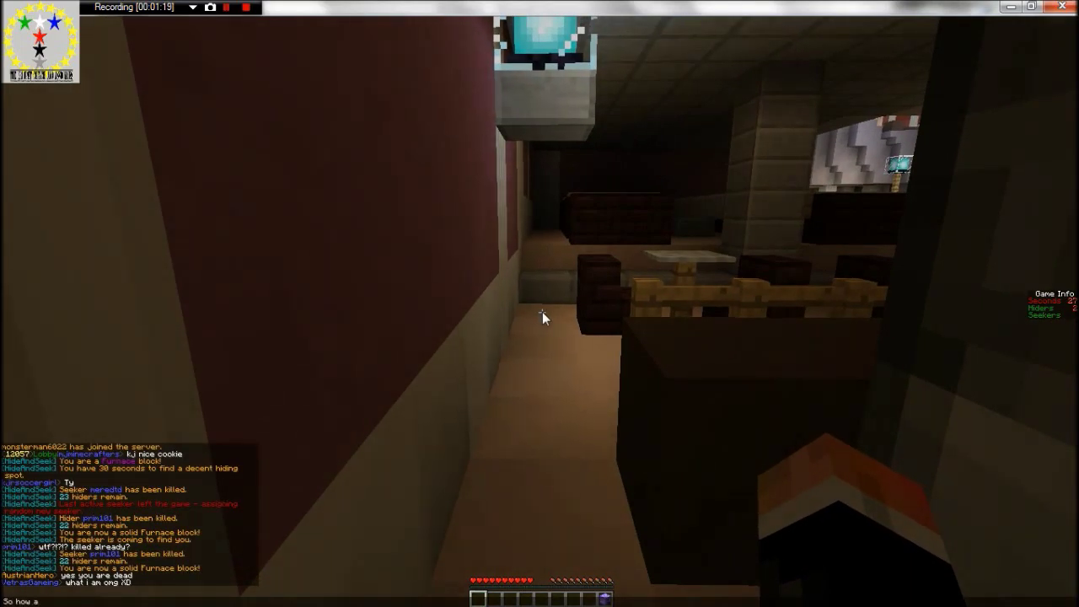
text(bout t)
text(hem nic)
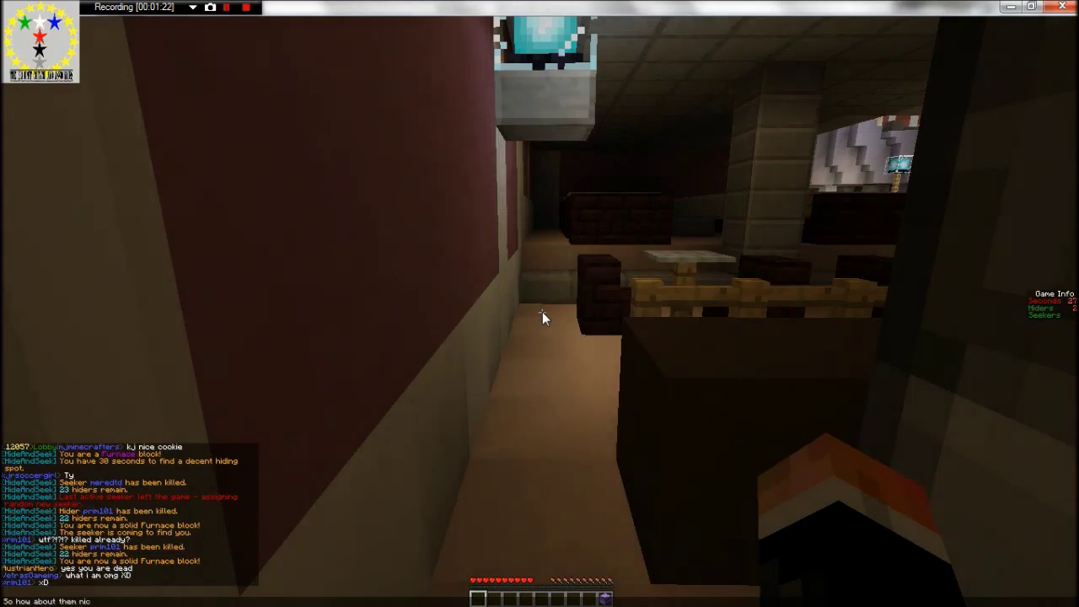
text(e girls)
key(BackSpace)
key(BackSpace)
key(BackSpace)
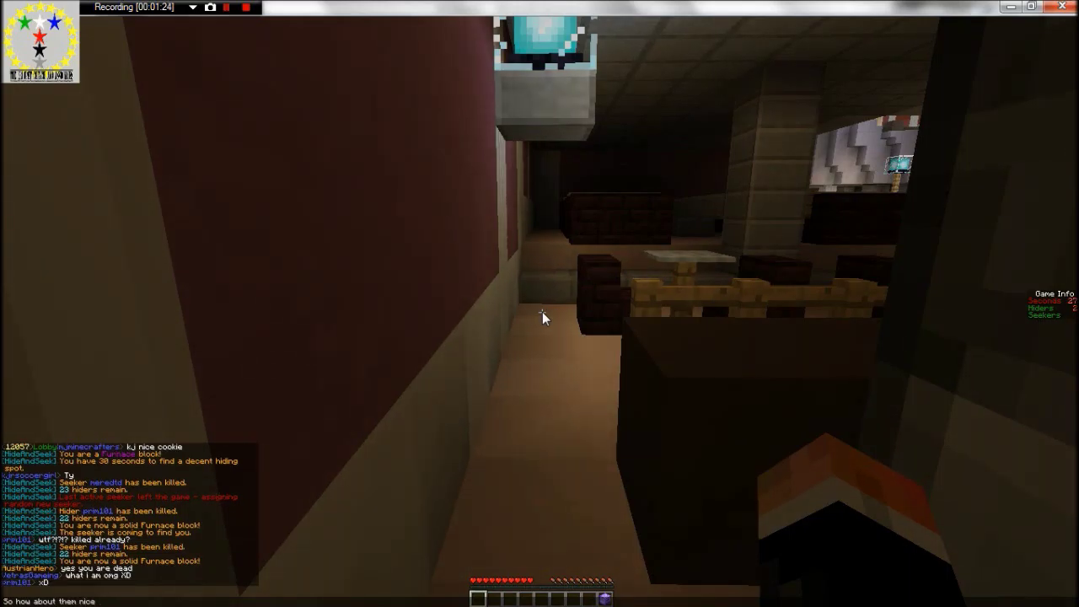
text(ple)
key(Return)
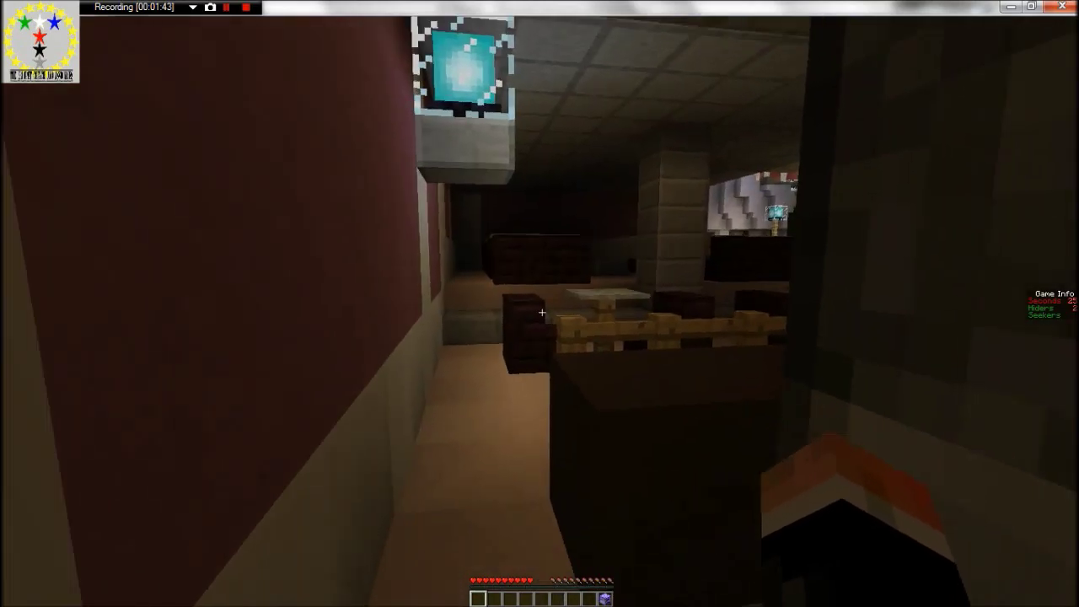
text(tcheck out our Trumpet Council You tube channel:D)
Recall and send 'so cute' from chat history, view the player list, and step forward.
key(Up)
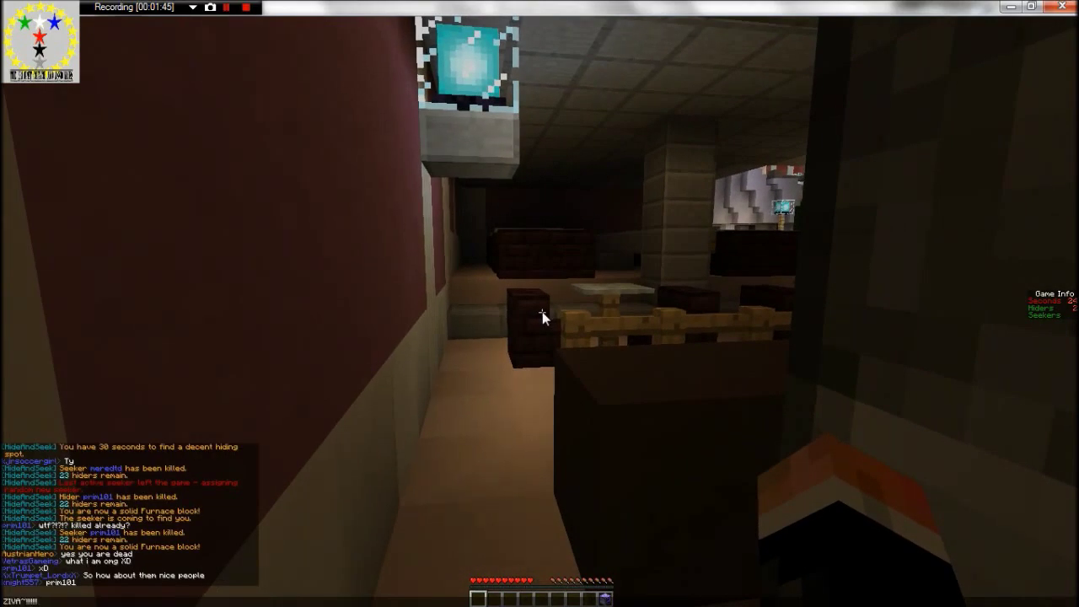
key(Down)
key(Up)
key(Up)
key(Up)
key(Up)
key(Up)
key(Up)
key(Up)
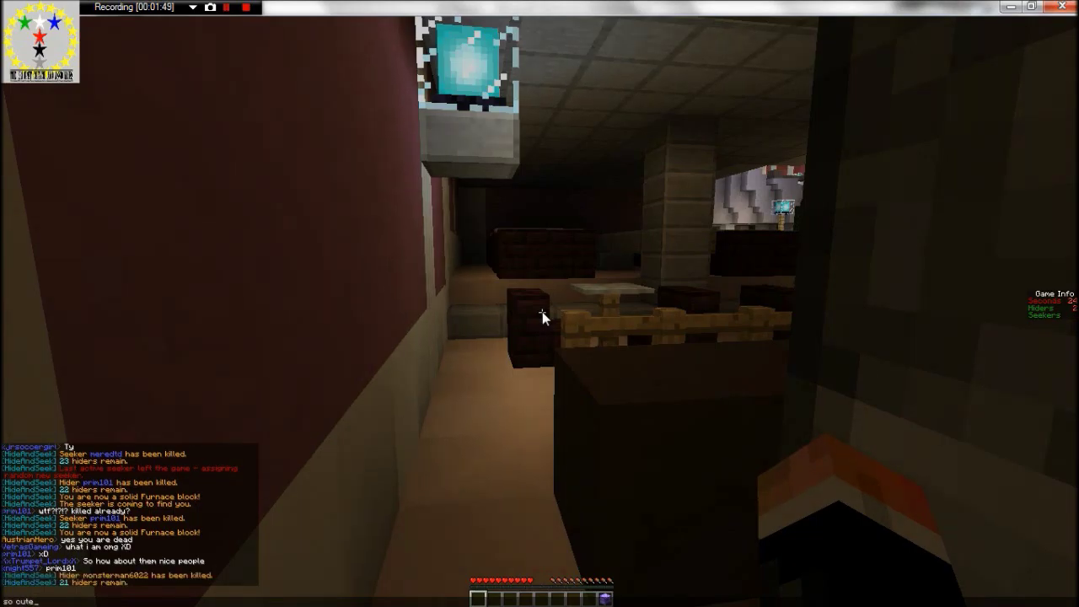
key(Return)
key(Tab)
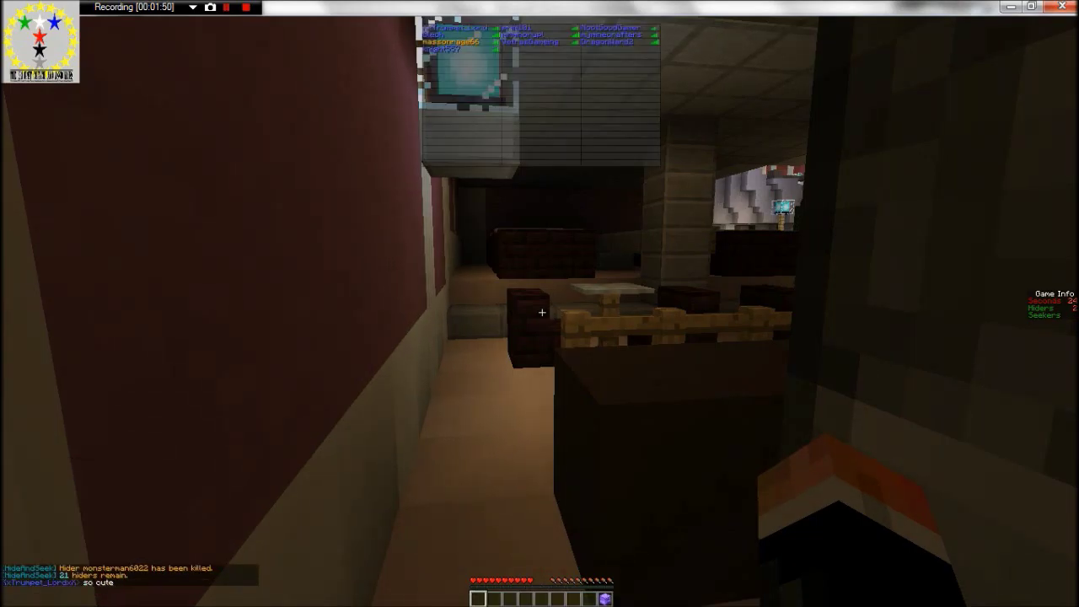
key(w)
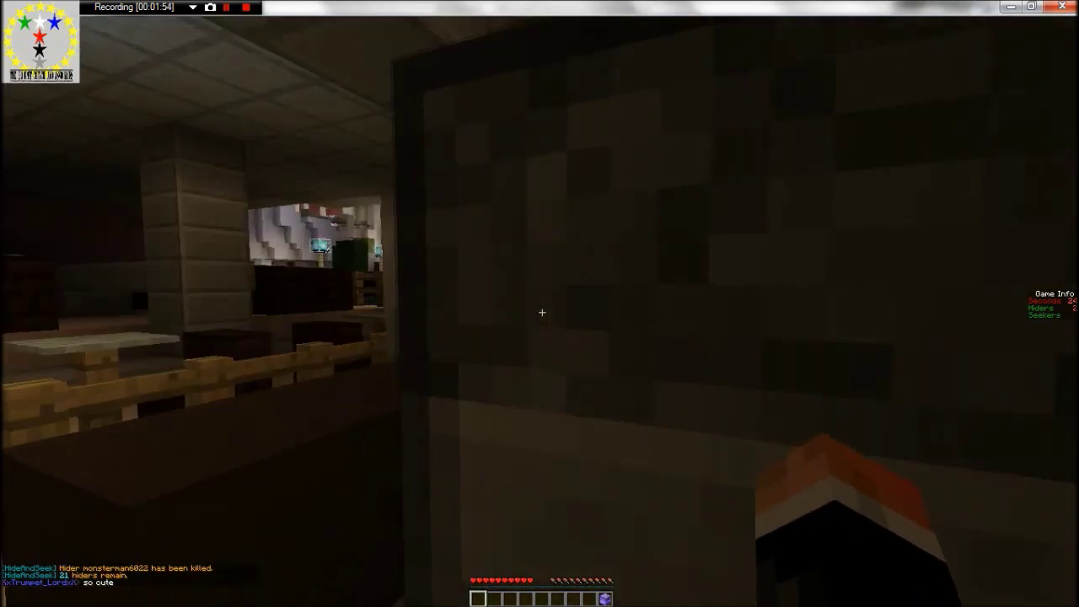
Check the furnace GUI, step back, and reply 'you' in chat.
right_click(542, 311)
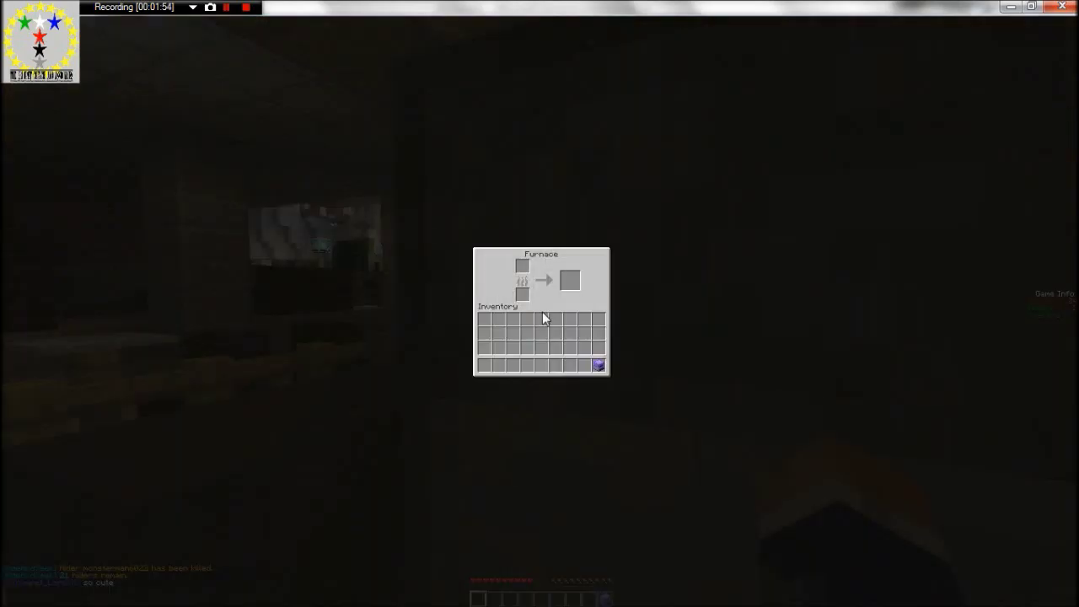
key(Escape)
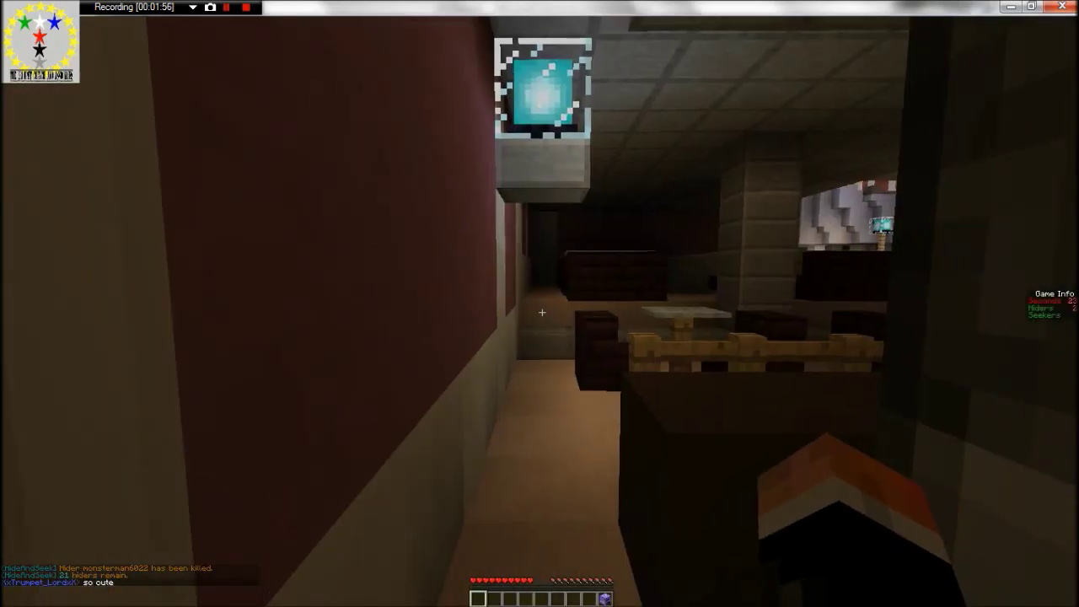
key(s)
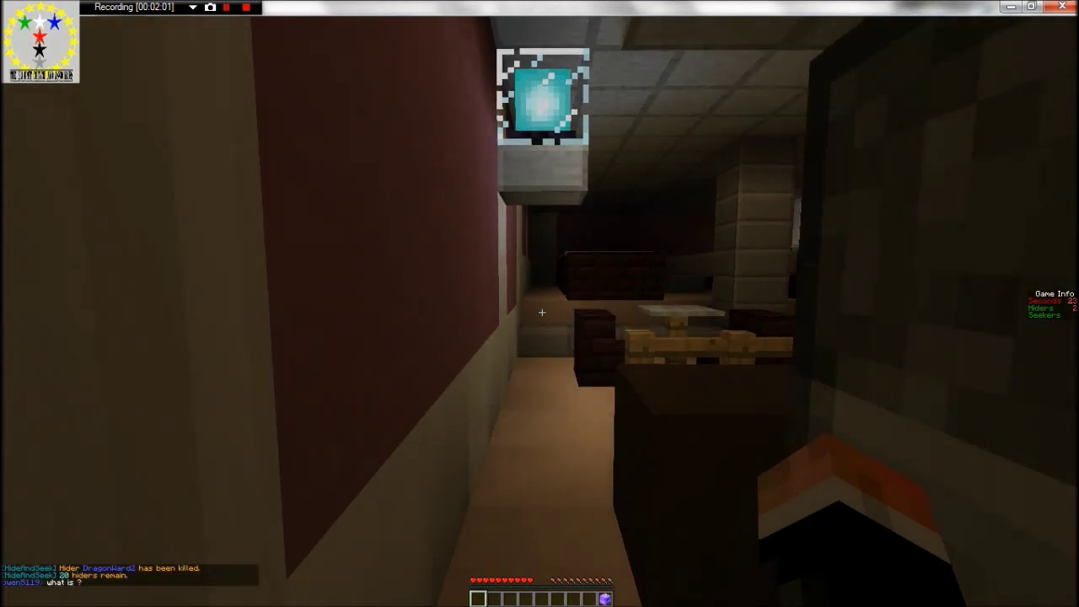
key(t)
text(you)
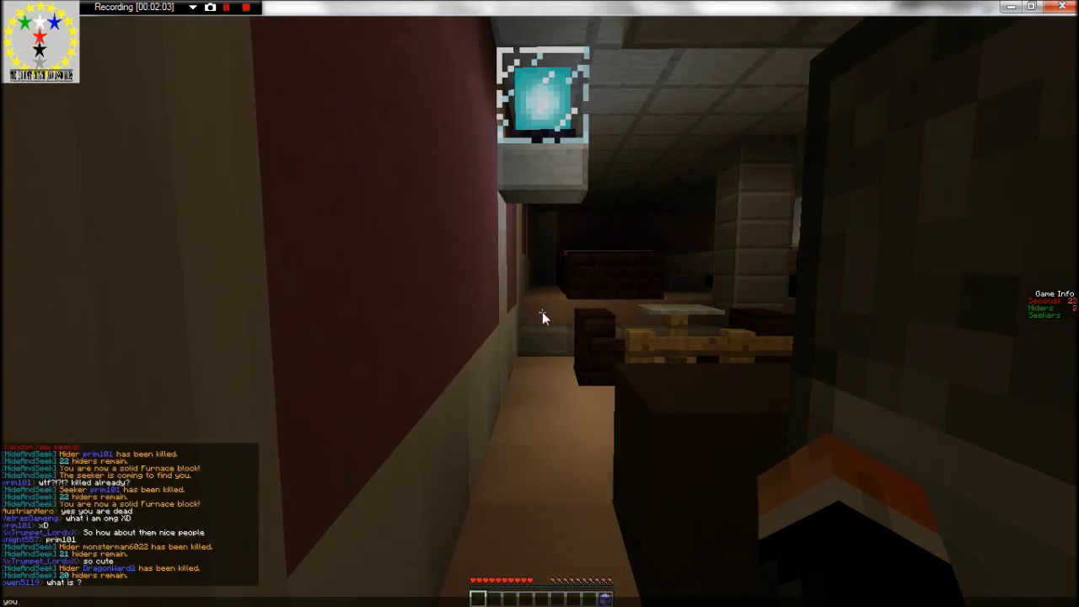
key(Return)
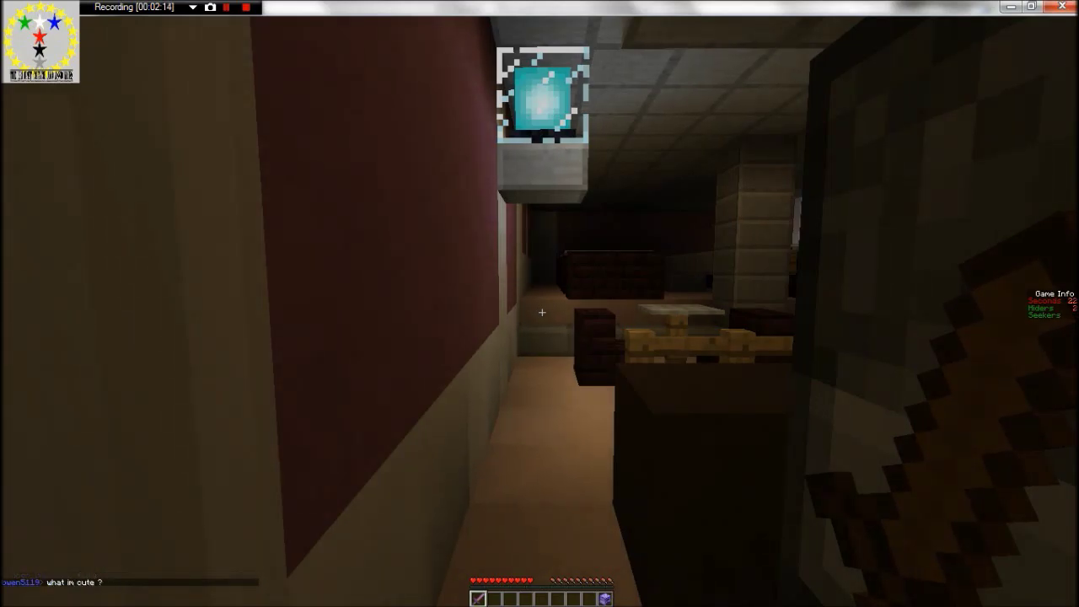
Send 'maybe...idk', recheck the furnace GUI, and send 'yolo' after fixing a typo.
key(t)
text(maybe..idk)
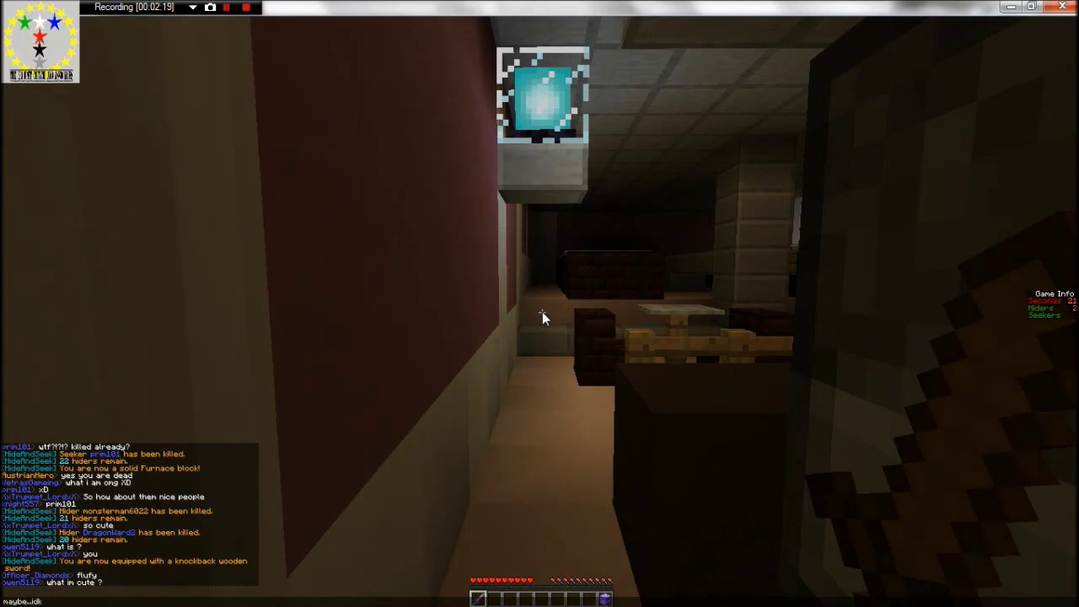
key(Return)
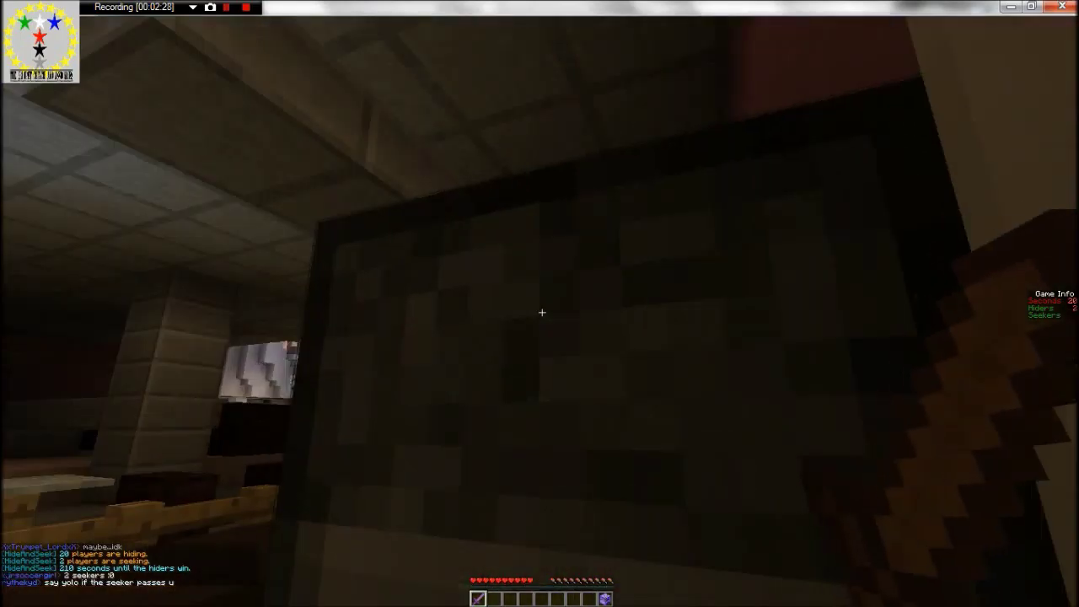
right_click(541, 312)
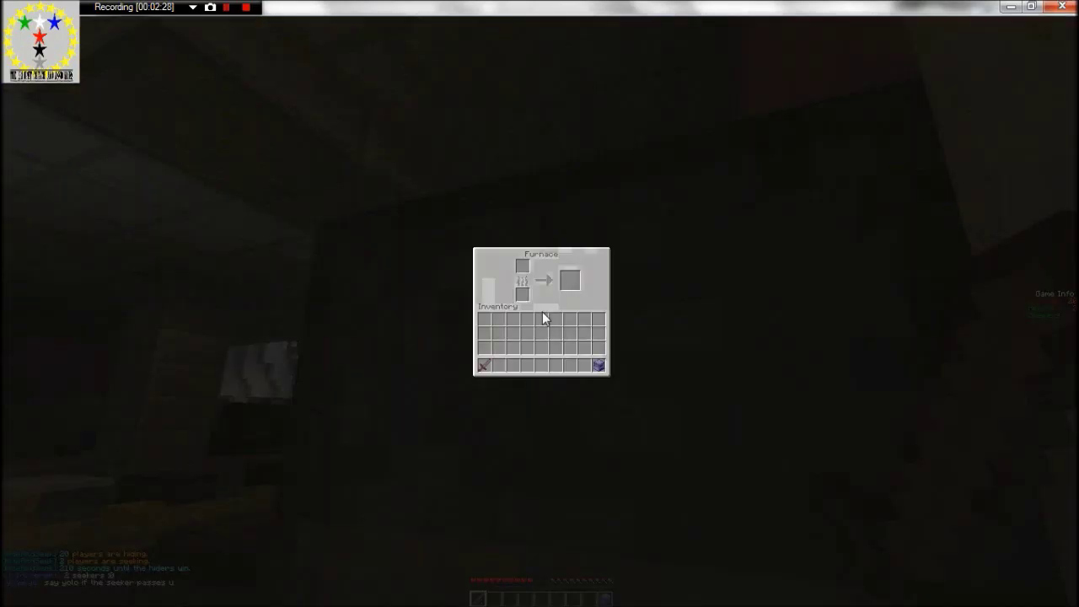
key(Escape)
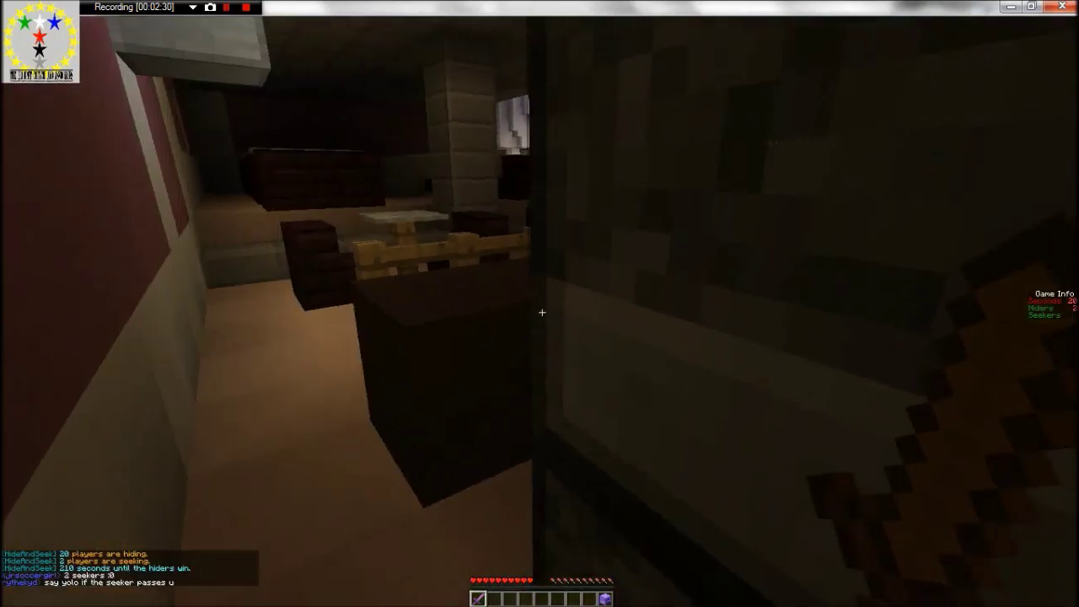
text(t)
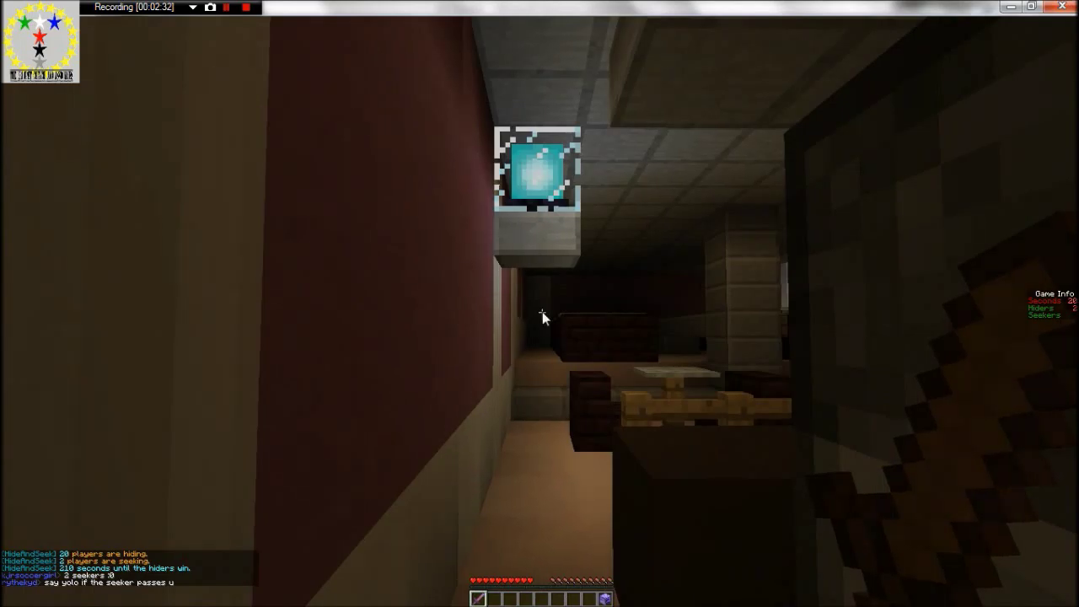
text(Yolo)
key(BackSpace)
key(BackSpace)
key(BackSpace)
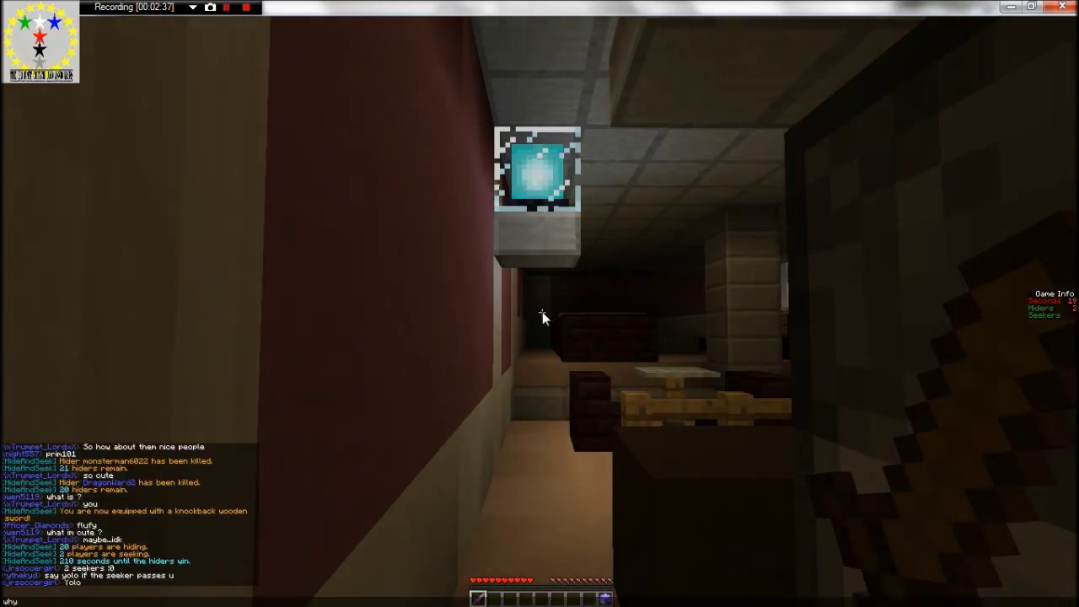
text( i)
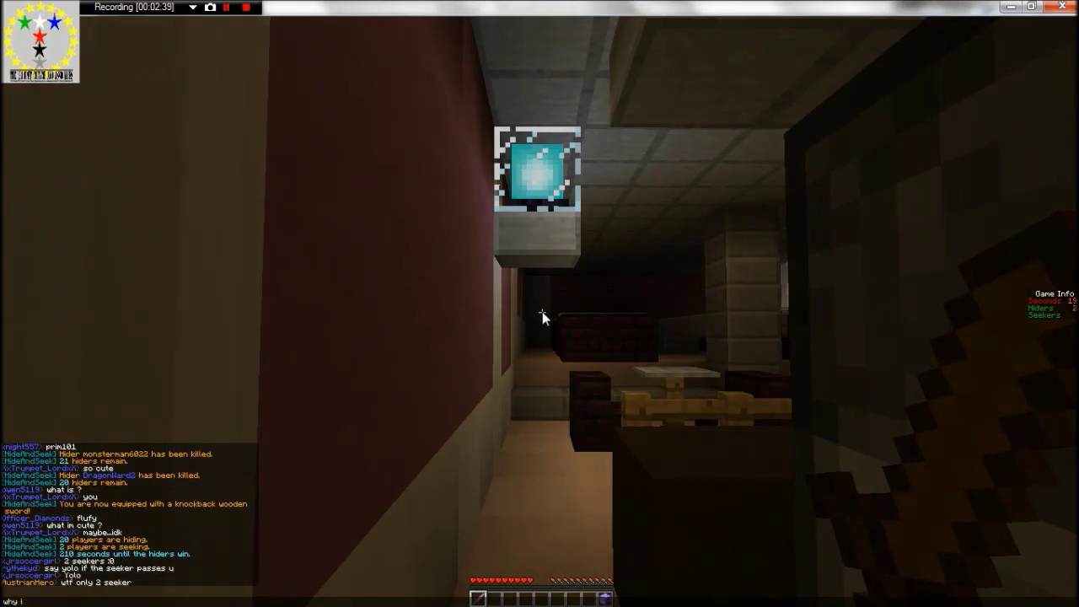
text(s does it have to be y)
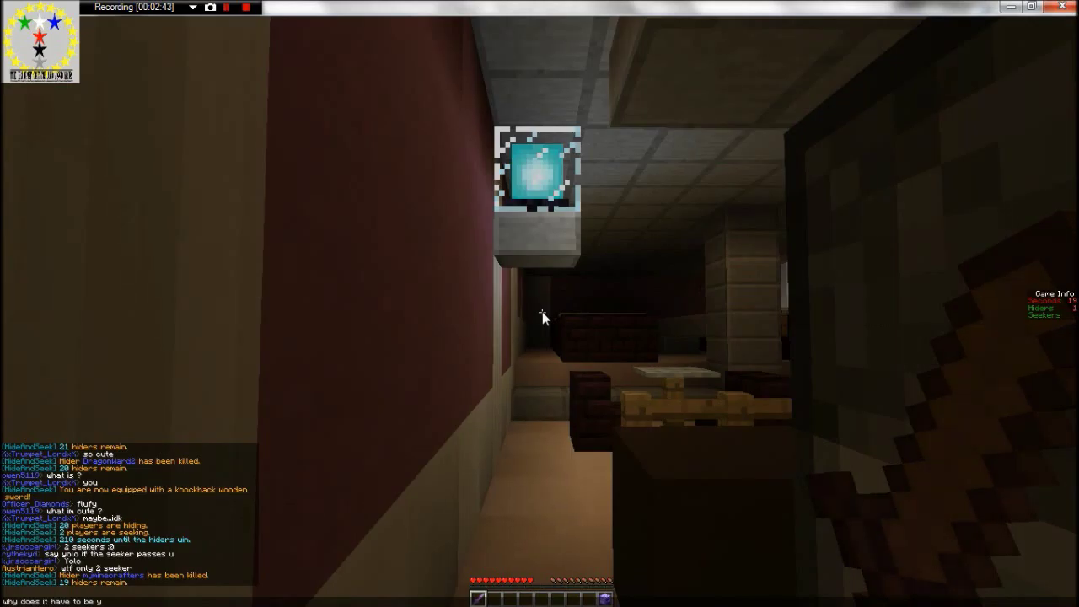
text(olo)
key(Return)
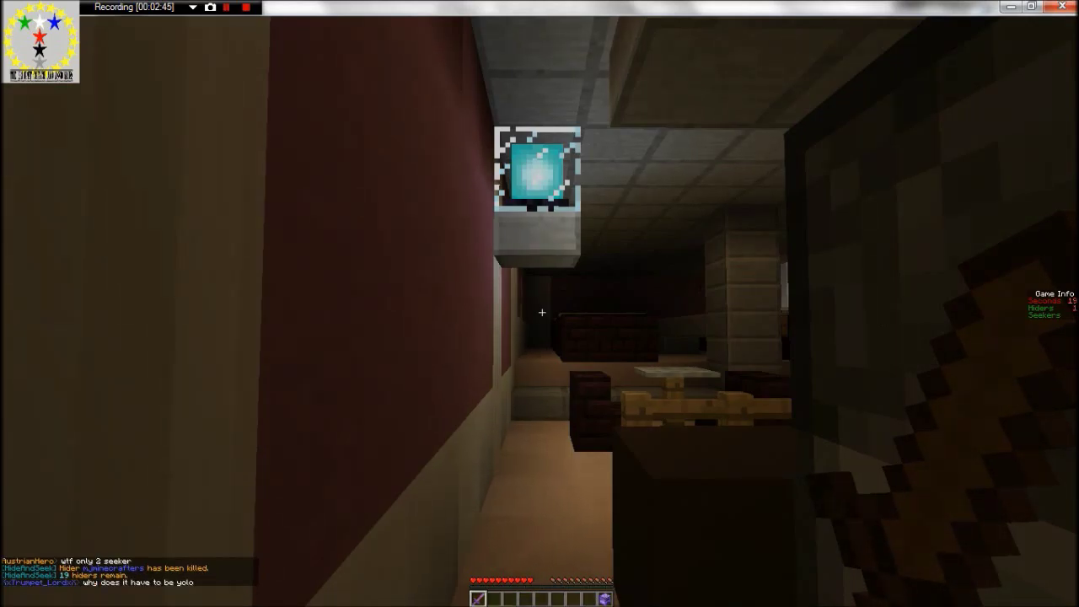
Post 'Oh look a seeker', view the inventory and chat history, and glance at the ceiling.
key(t)
text(why not)
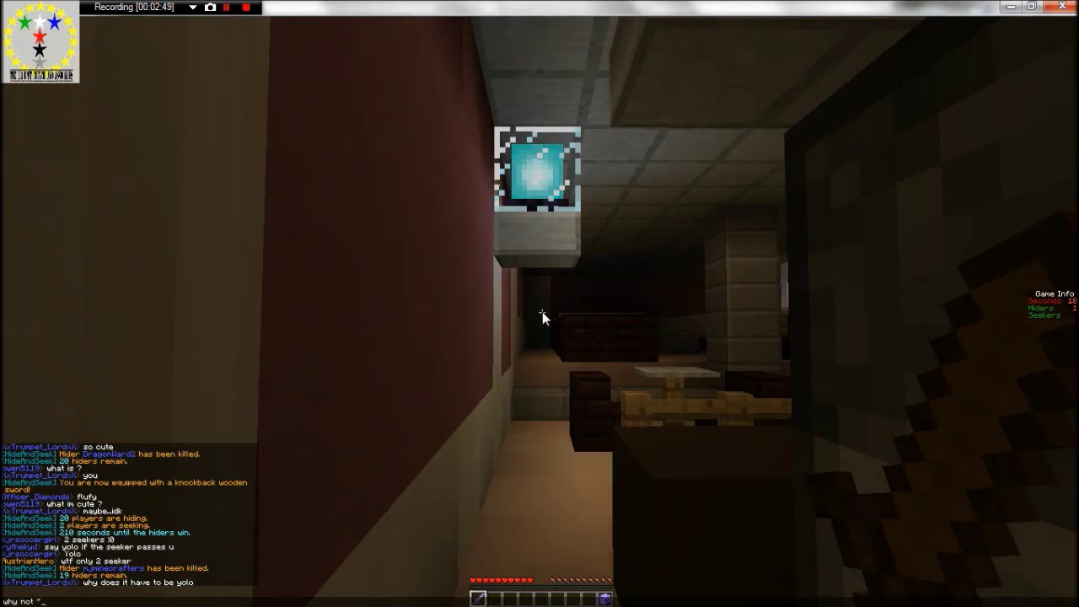
text(Oh look a seeker)
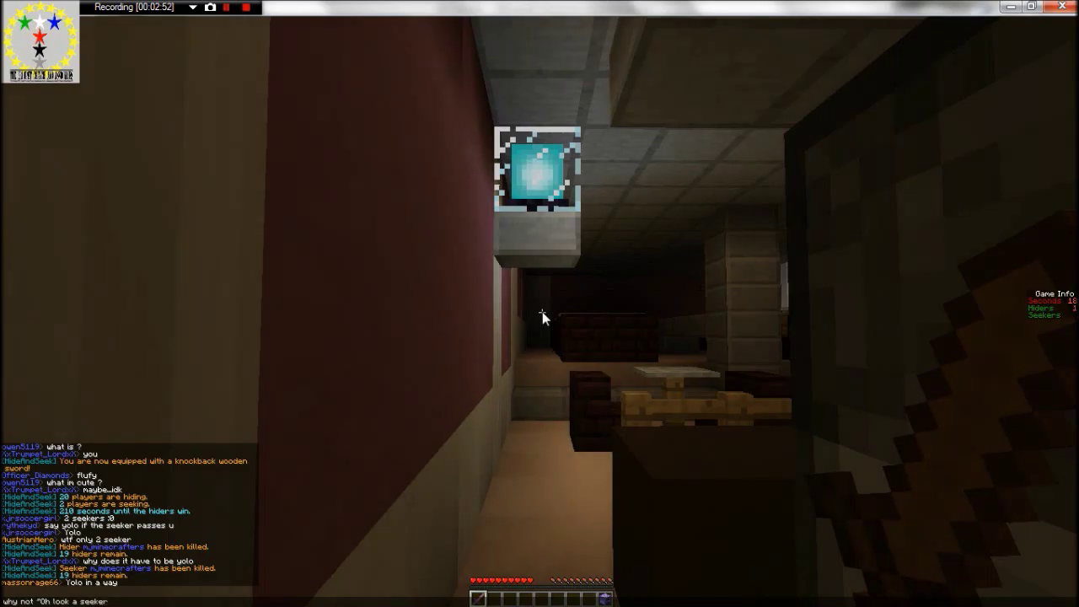
text(")
key(Return)
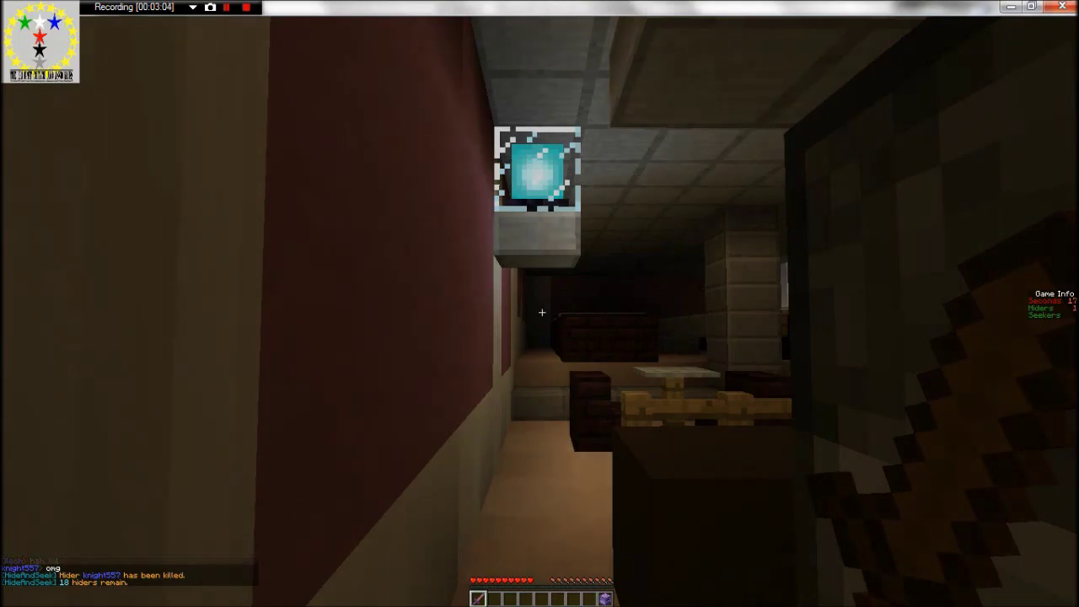
key(e)
key(e)
key(t)
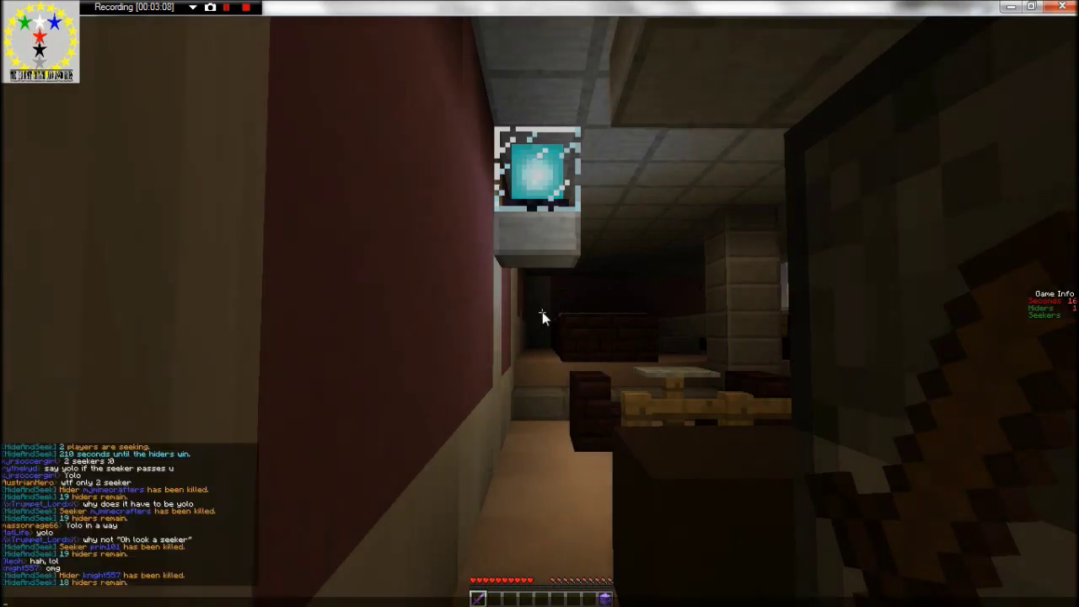
key(Escape)
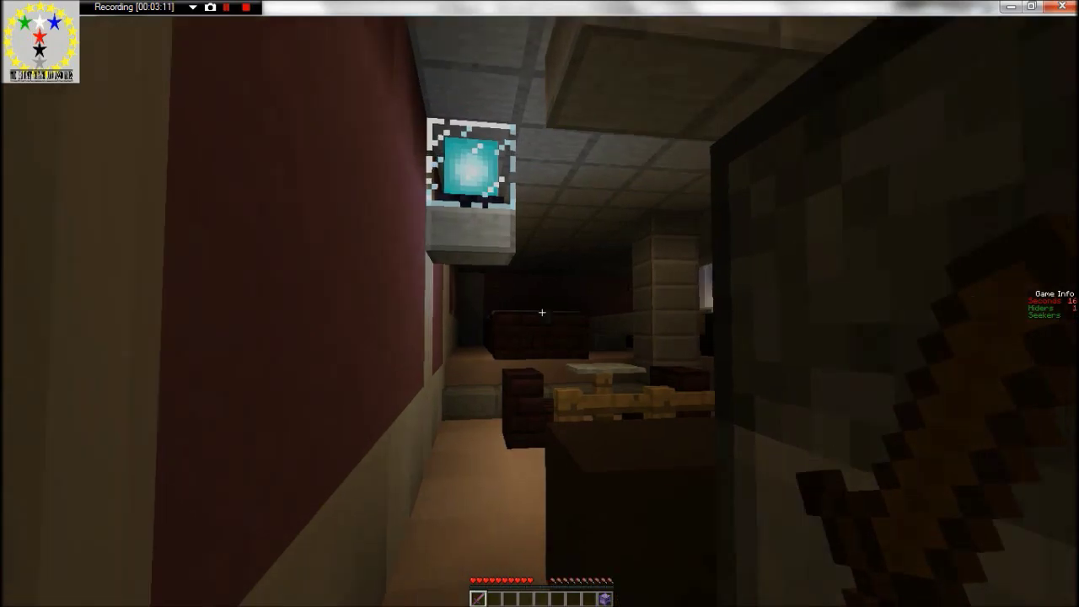
key(w)
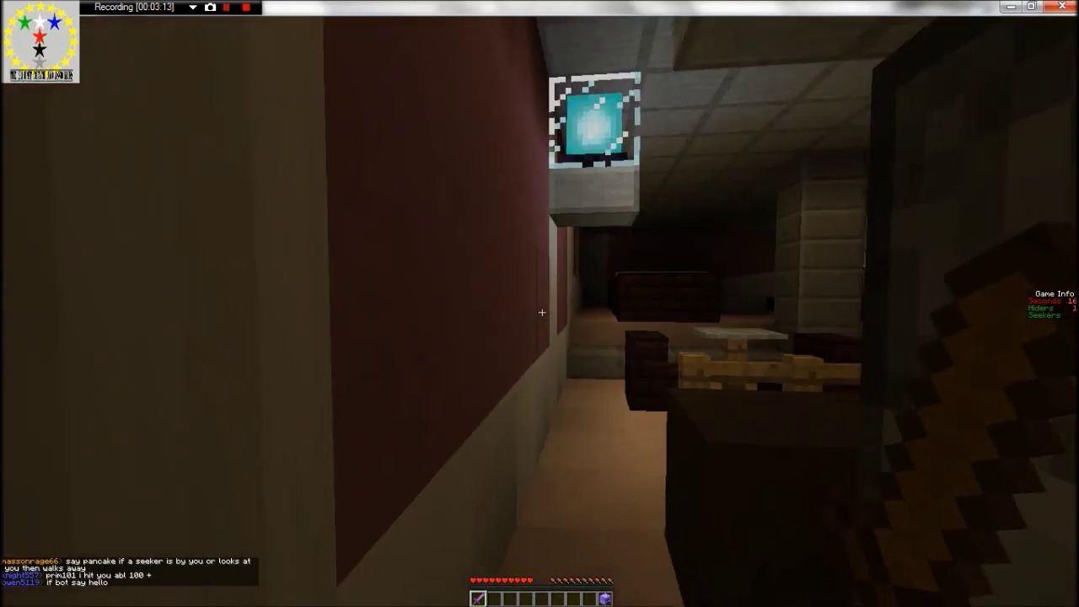
Send 'why ot waffle' and 'sup girl', then reopen chat as the seeker approaches.
key(t)
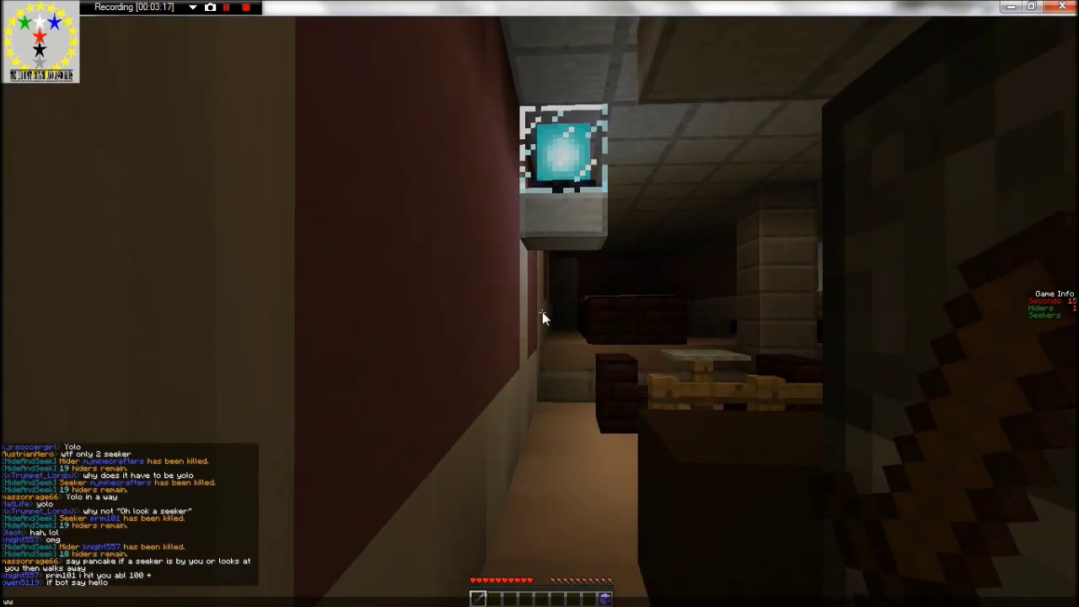
text(hy ot wa)
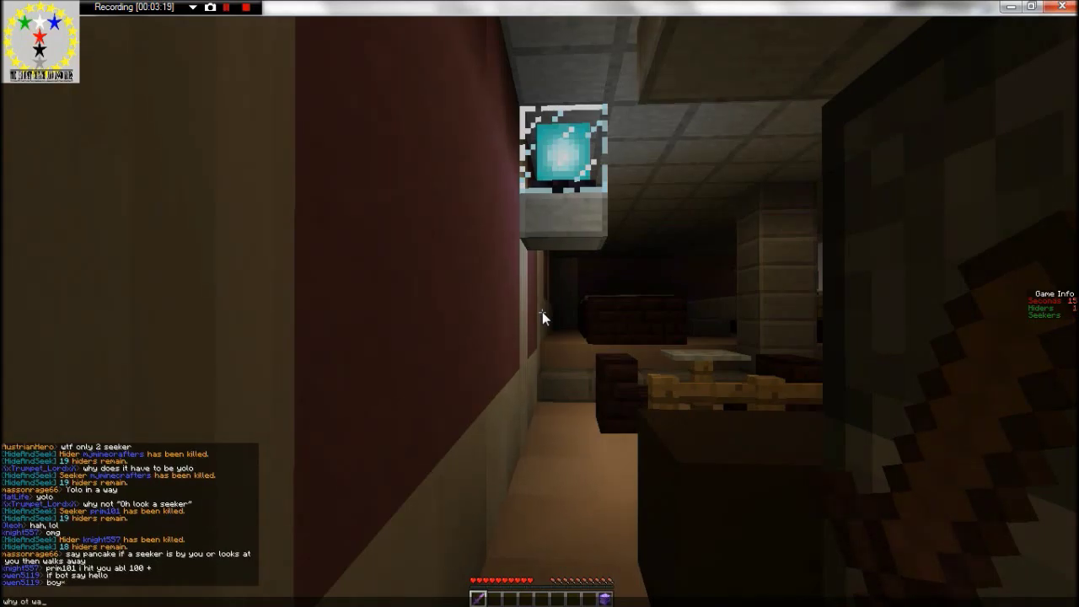
text(e)
key(Return)
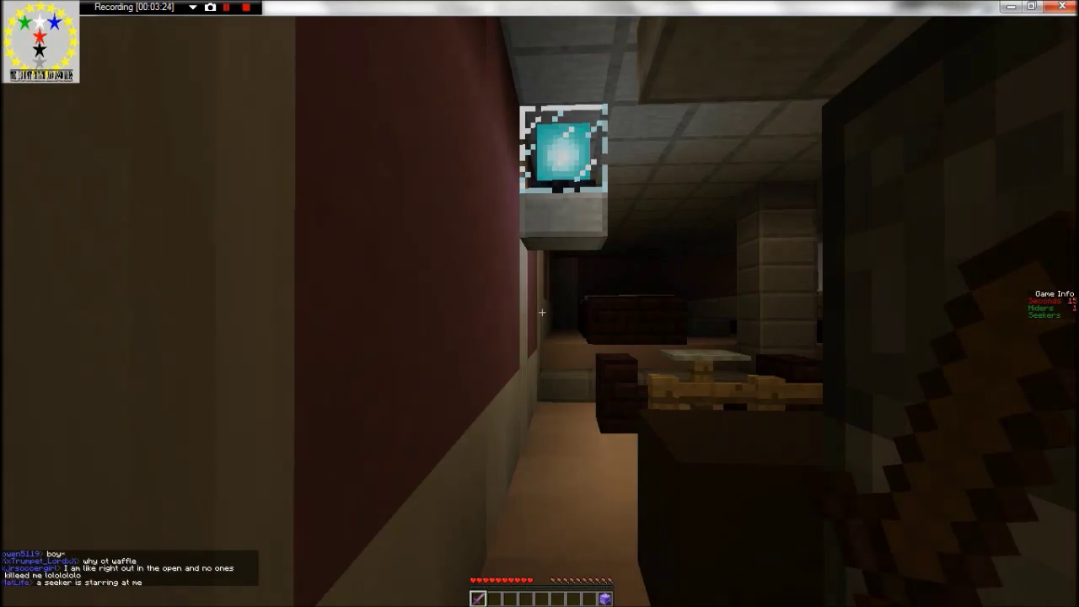
key(t)
text(rl)
key(Return)
key(t)
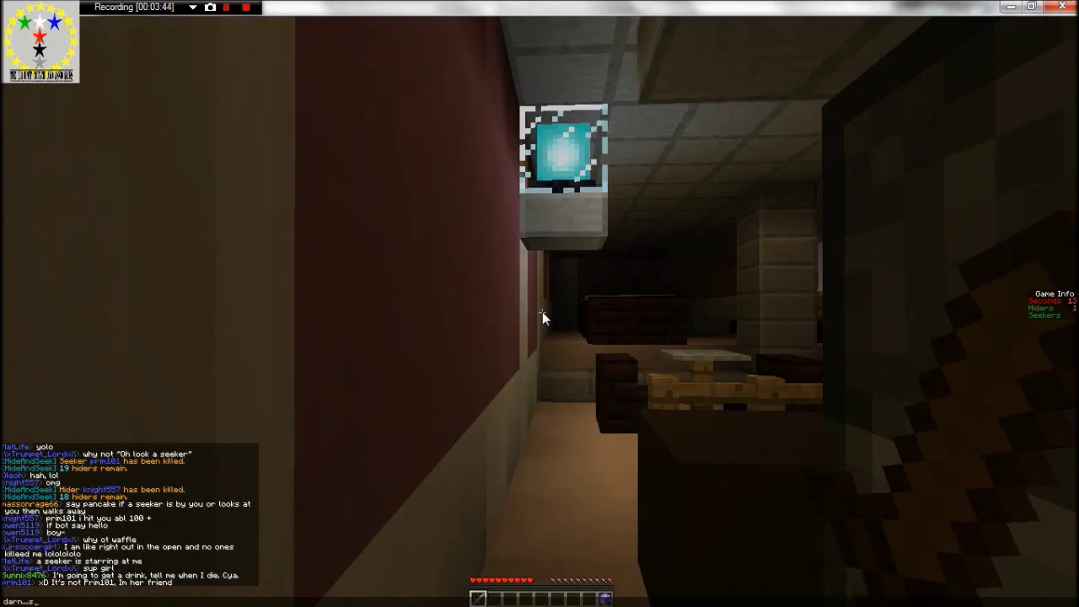
text(o sa)
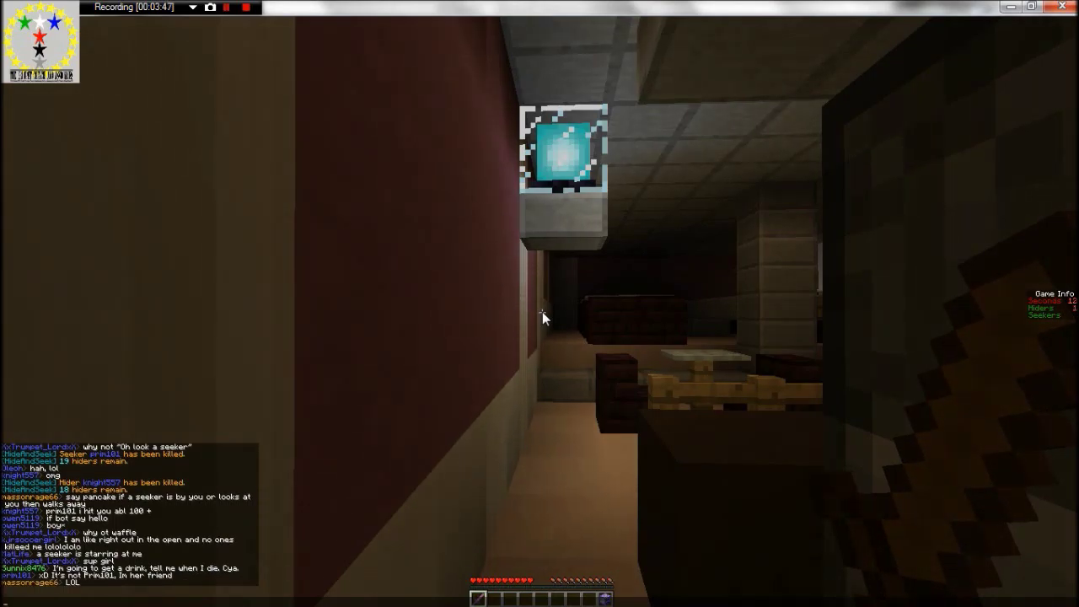
key(Escape)
key(t)
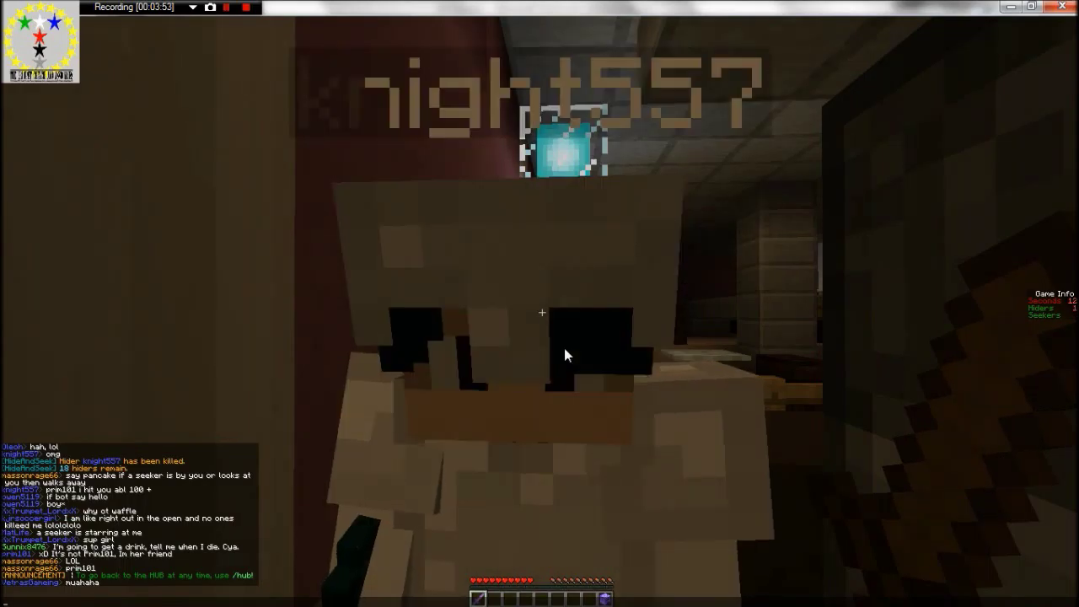
Send a greeting in chat and drop an unfinished message while seekers close in.
key(Escape)
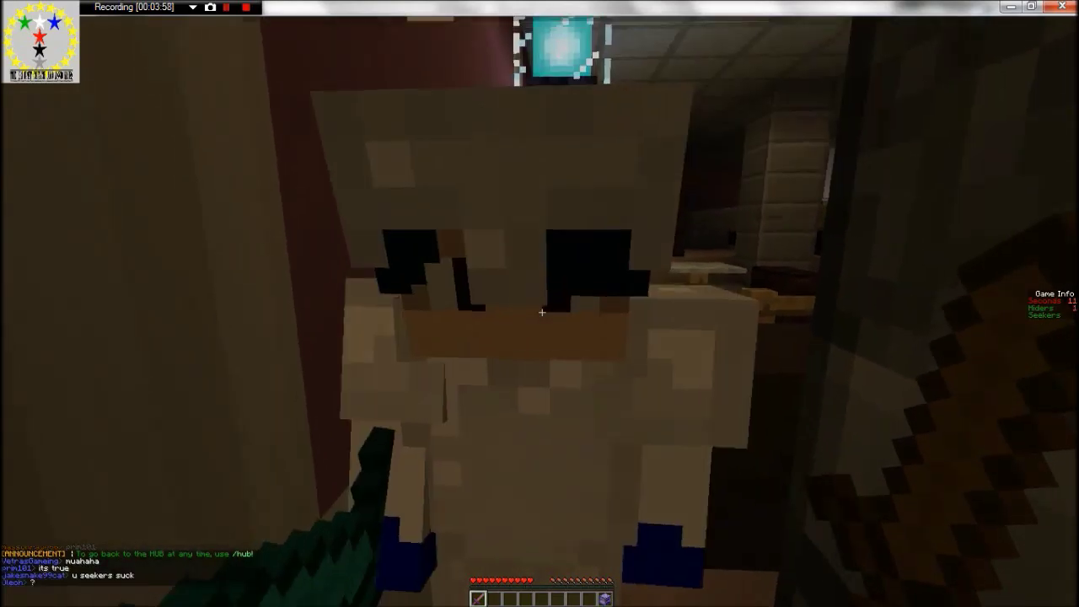
text(t)
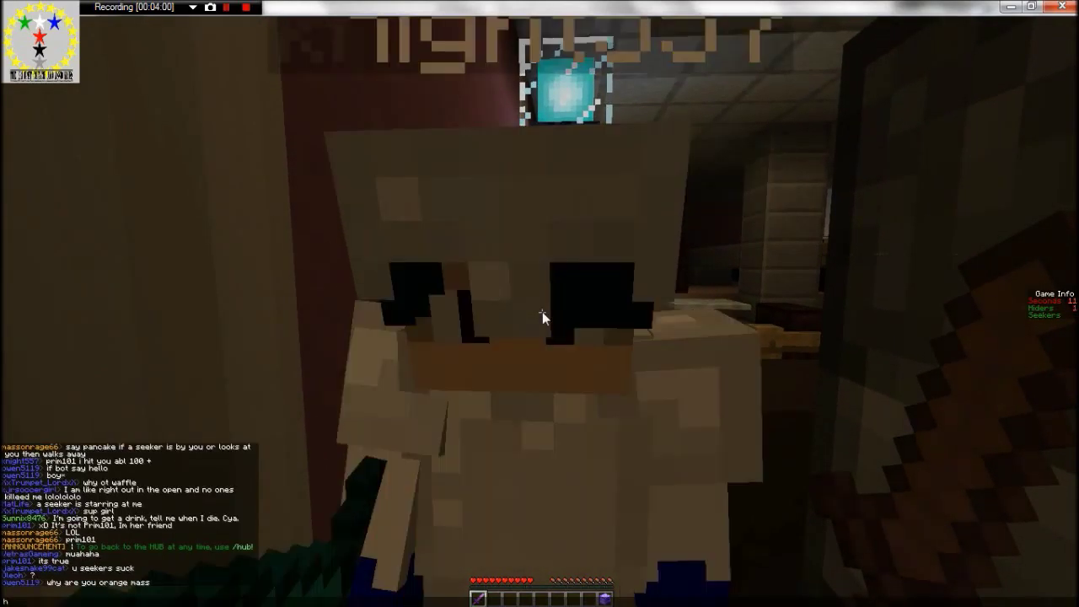
text(hi)
key(Return)
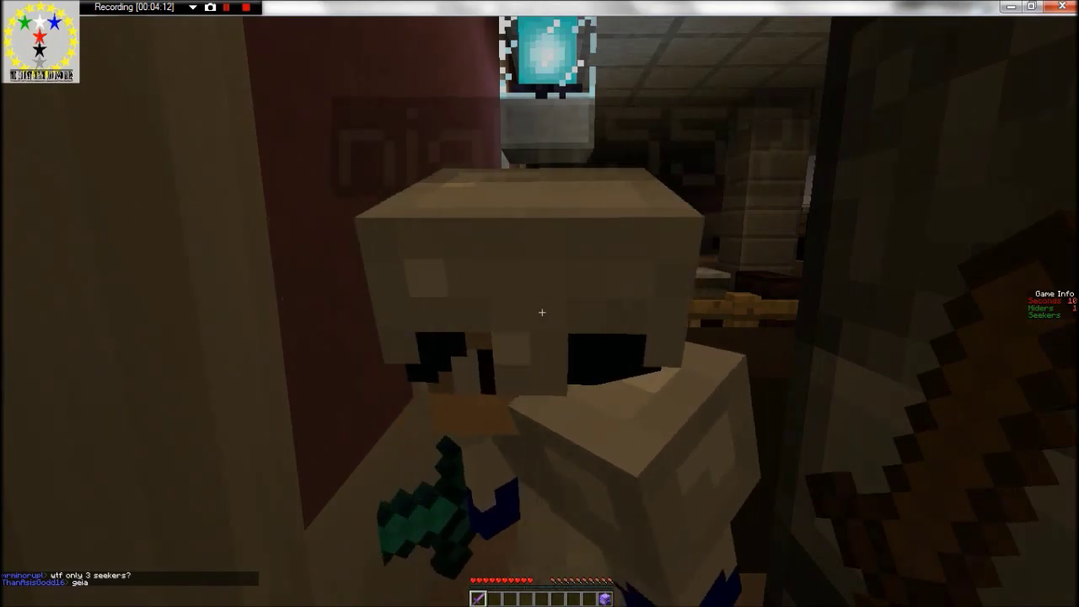
text(t)
text(shhh..)
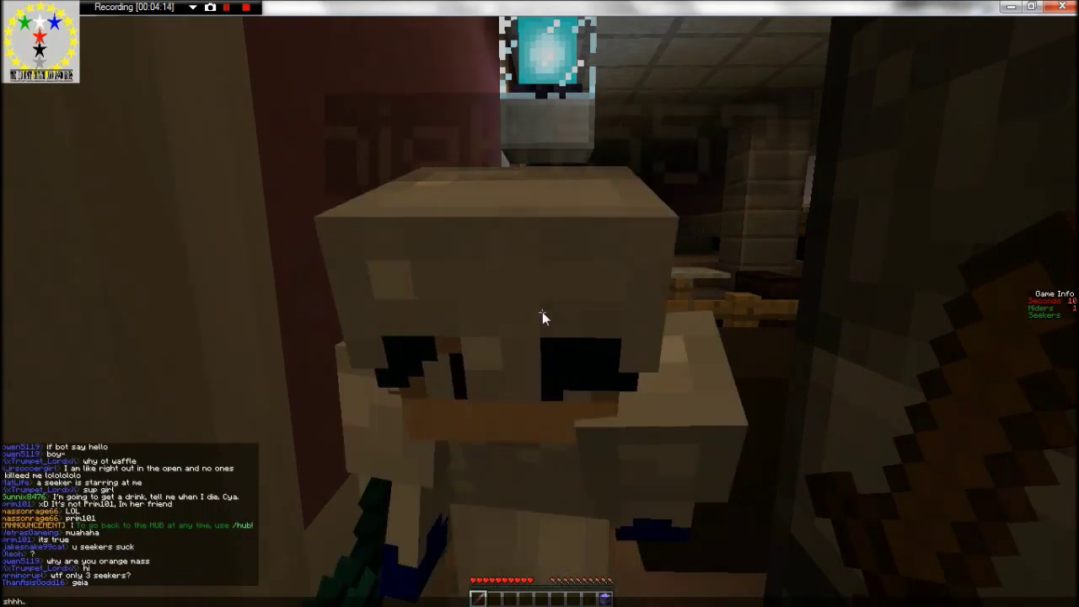
text(he)
text( is here)
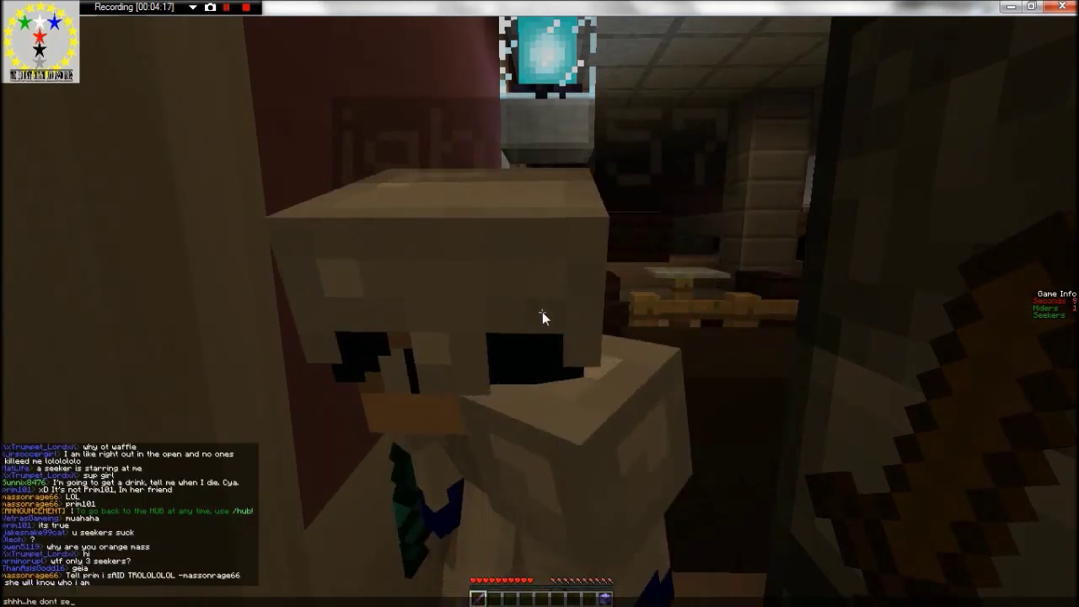
key(Return)
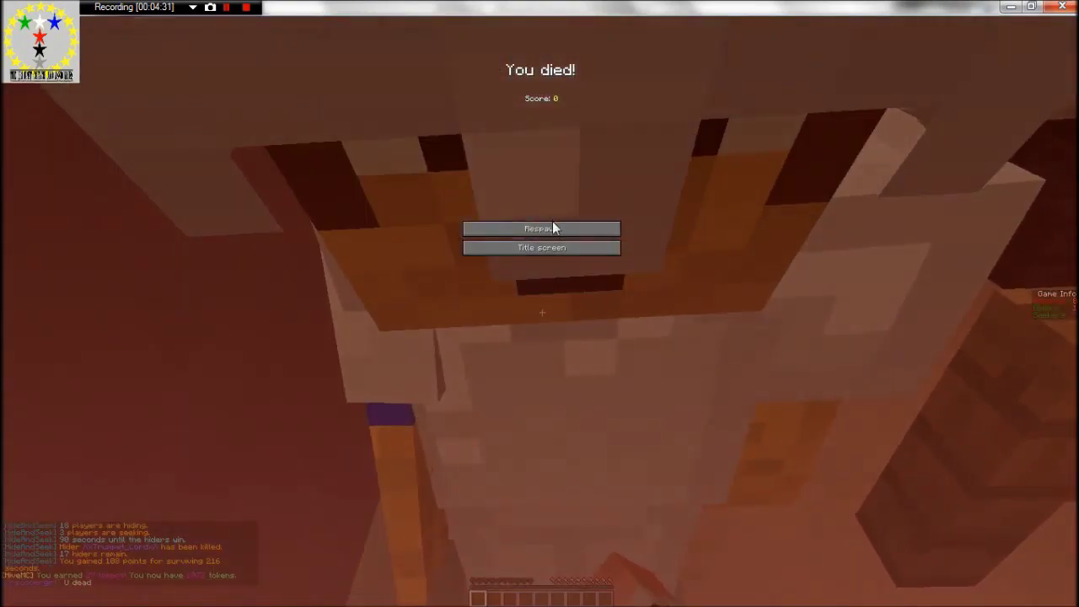
Respawn as seeker, send 'nevermind' and 'sup girl', and walk around the waiting room.
click(554, 228)
text(nevermind)
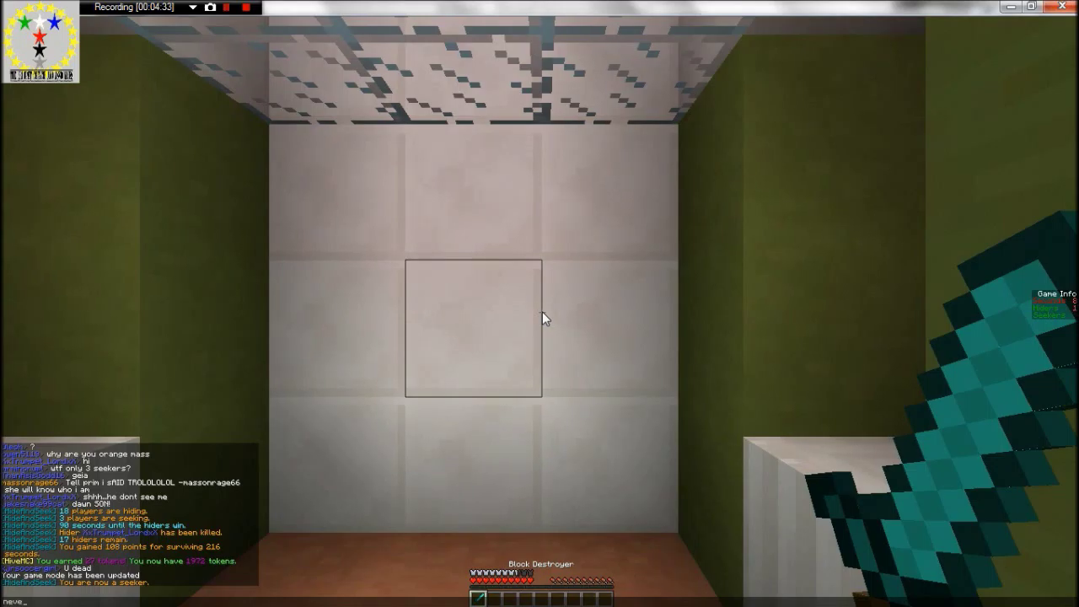
key(Return)
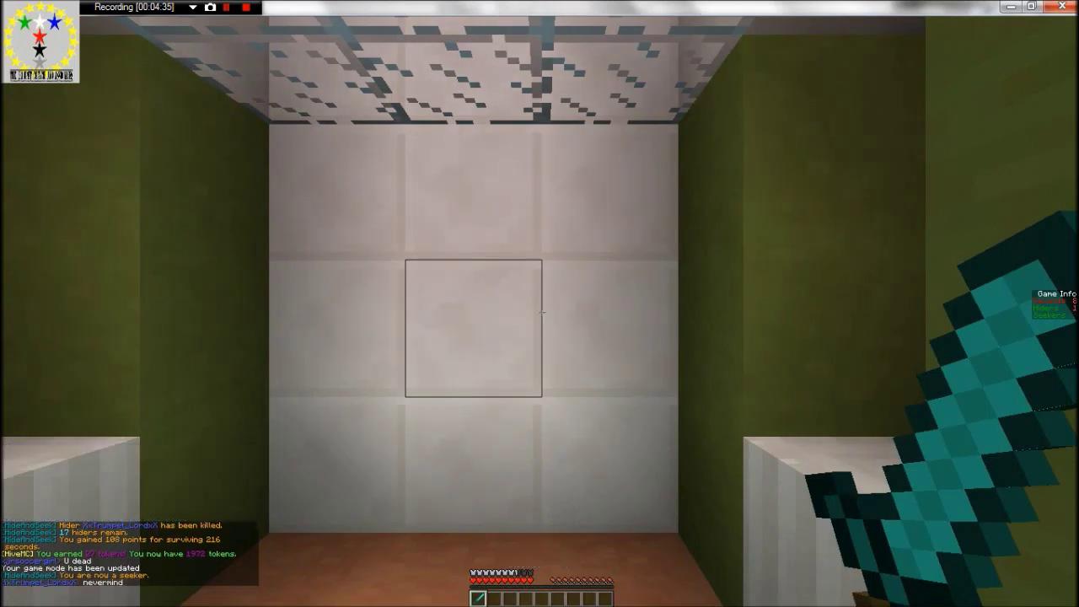
key(w)
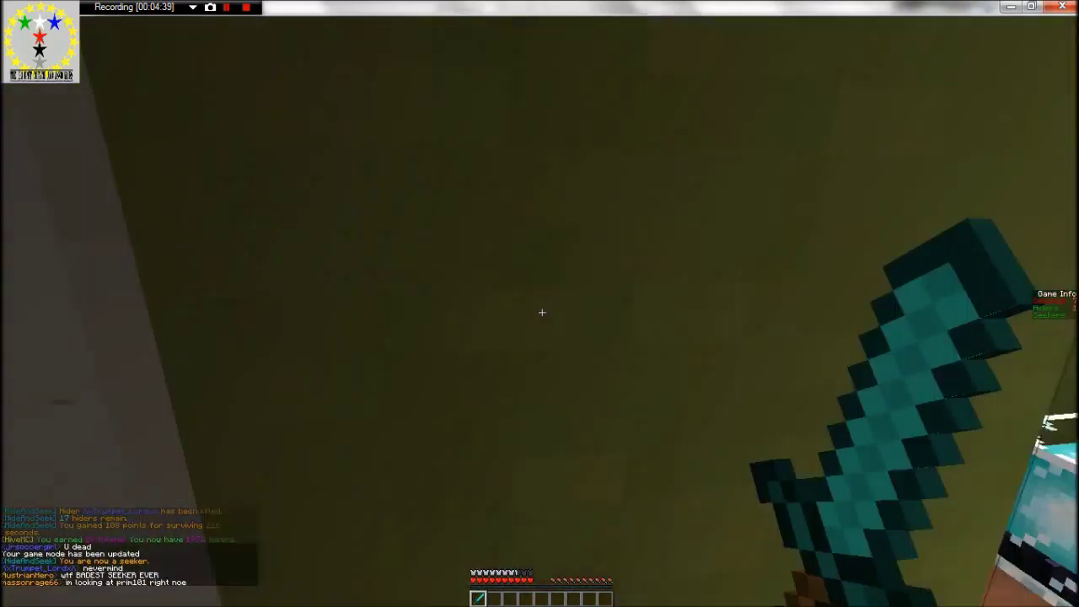
key(a)
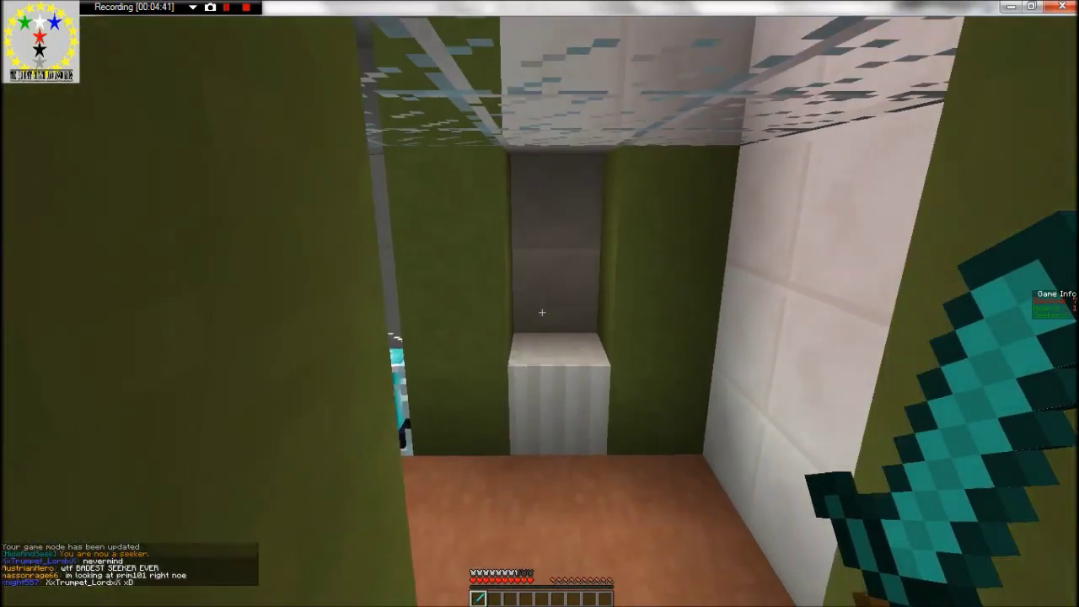
key(t)
key(Return)
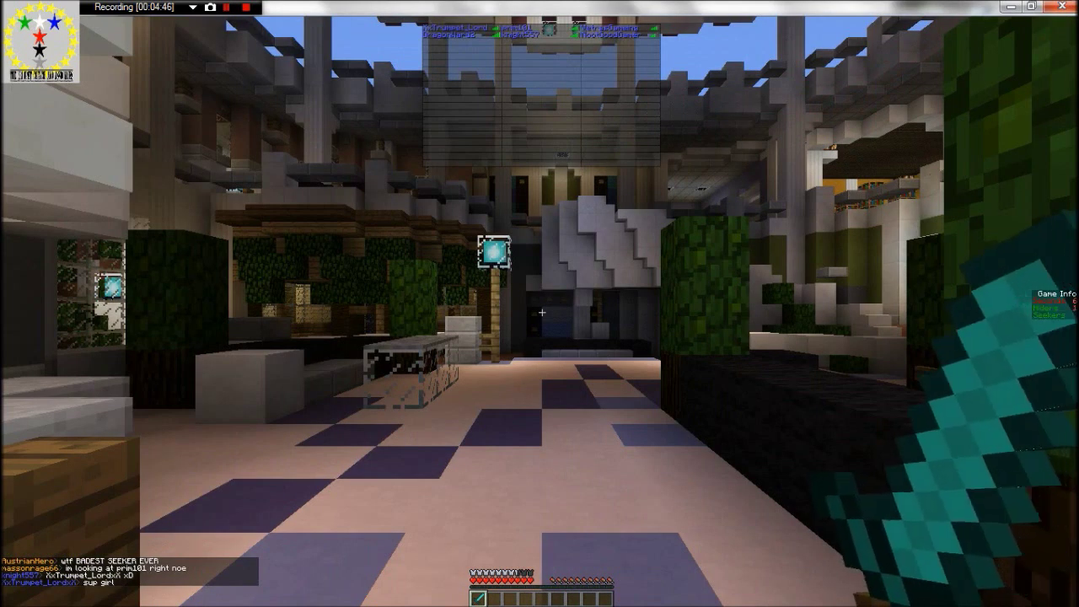
Search past the glass table and benches into the furnace room, swinging at a suspicious spot.
key(w)
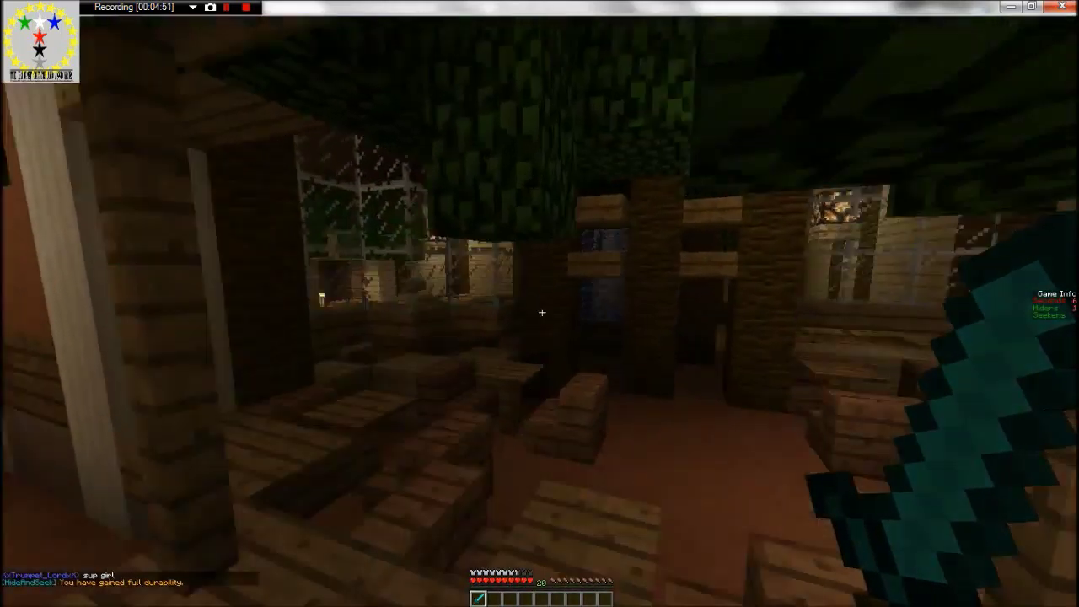
key(w)
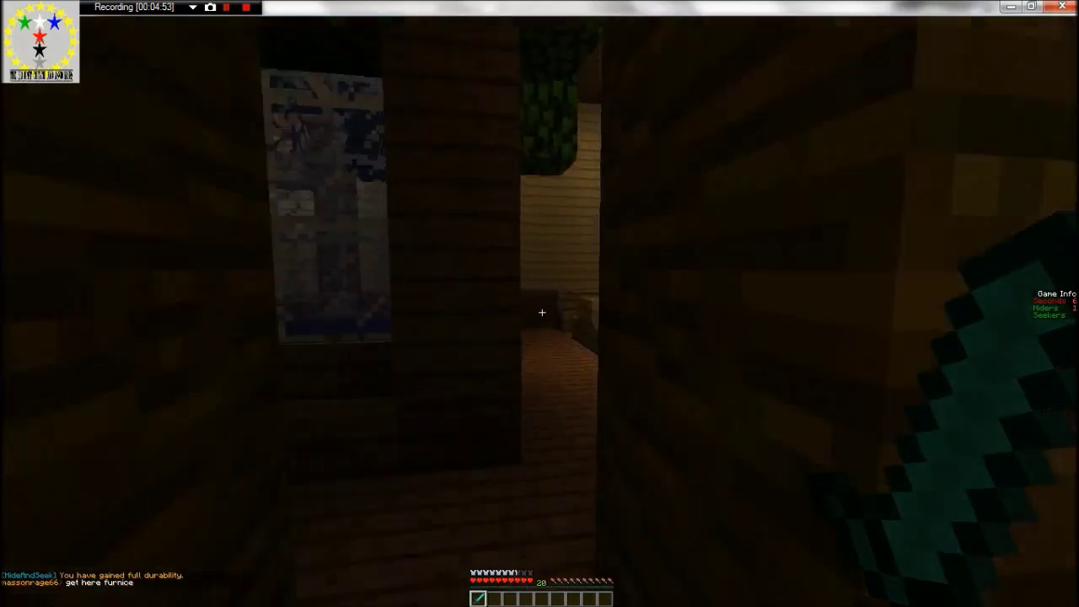
key(w)
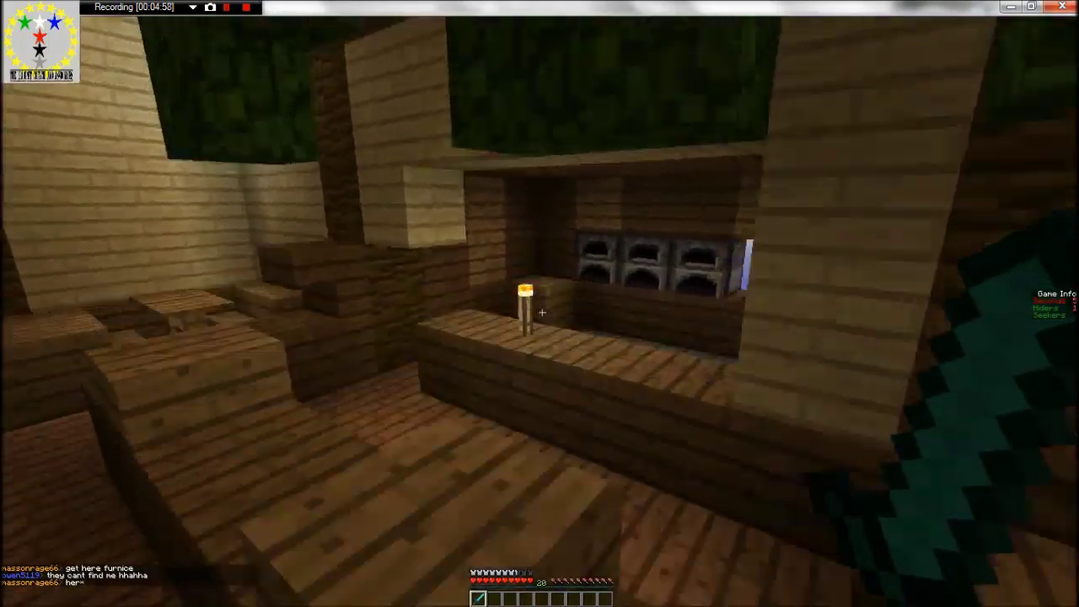
key(w)
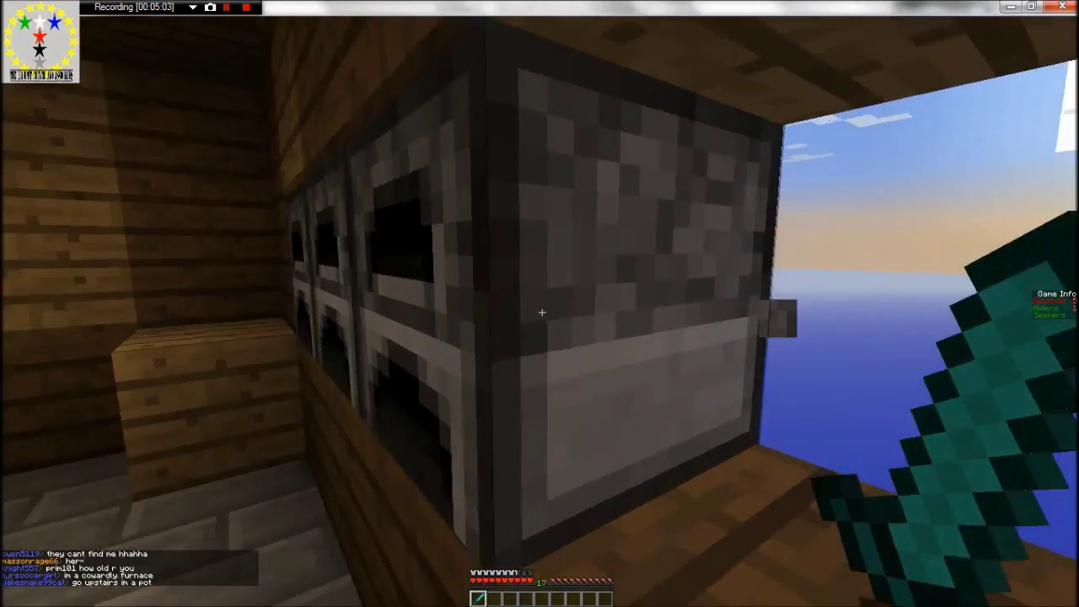
click(542, 312)
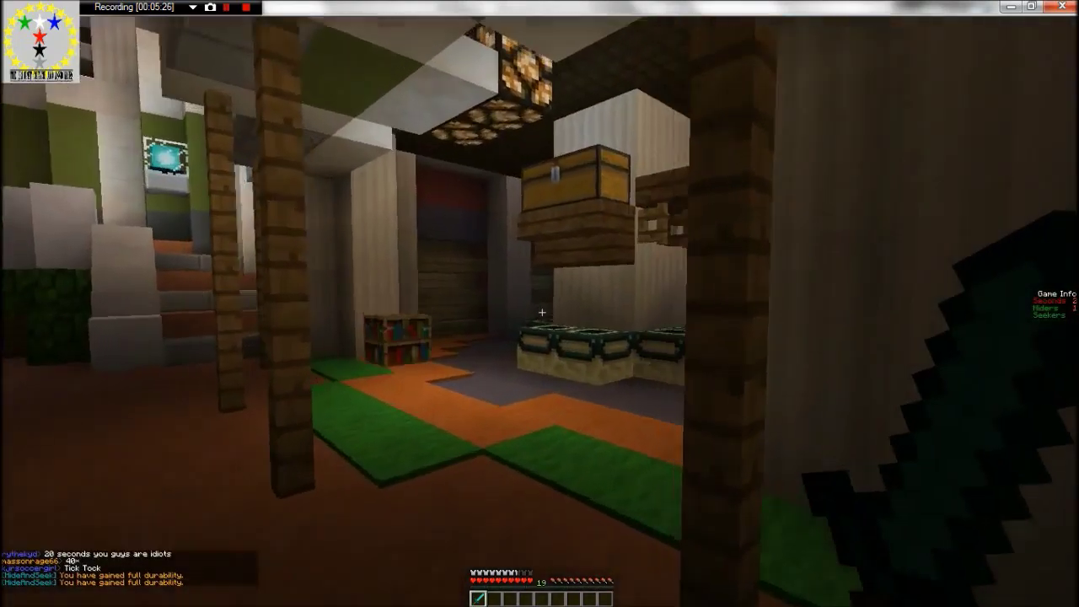
Walk past the ender chests and strike the disguised hider by the bookshelf.
key(w)
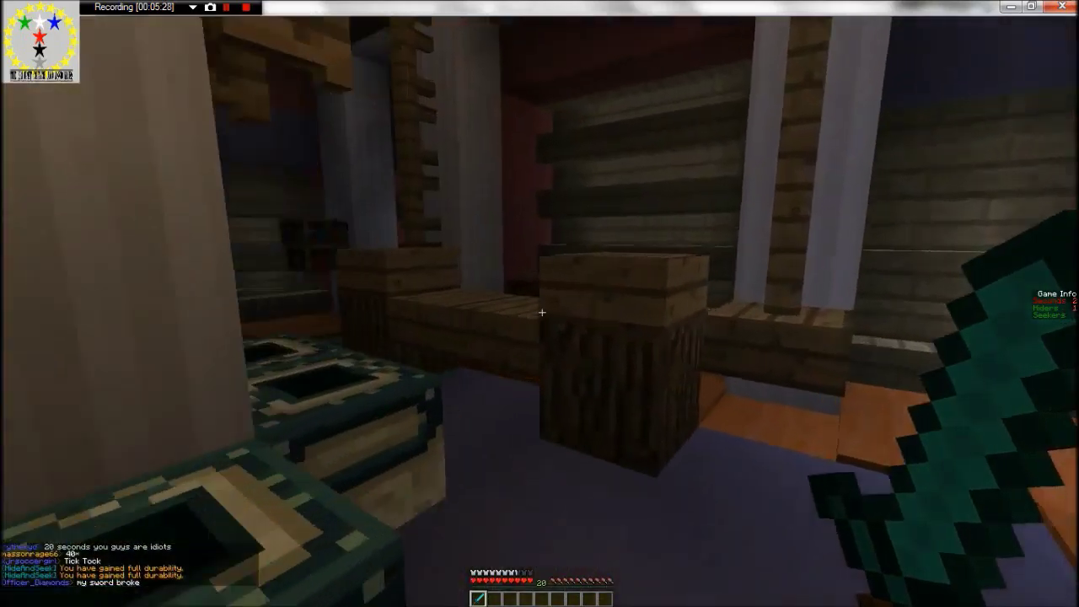
key(w)
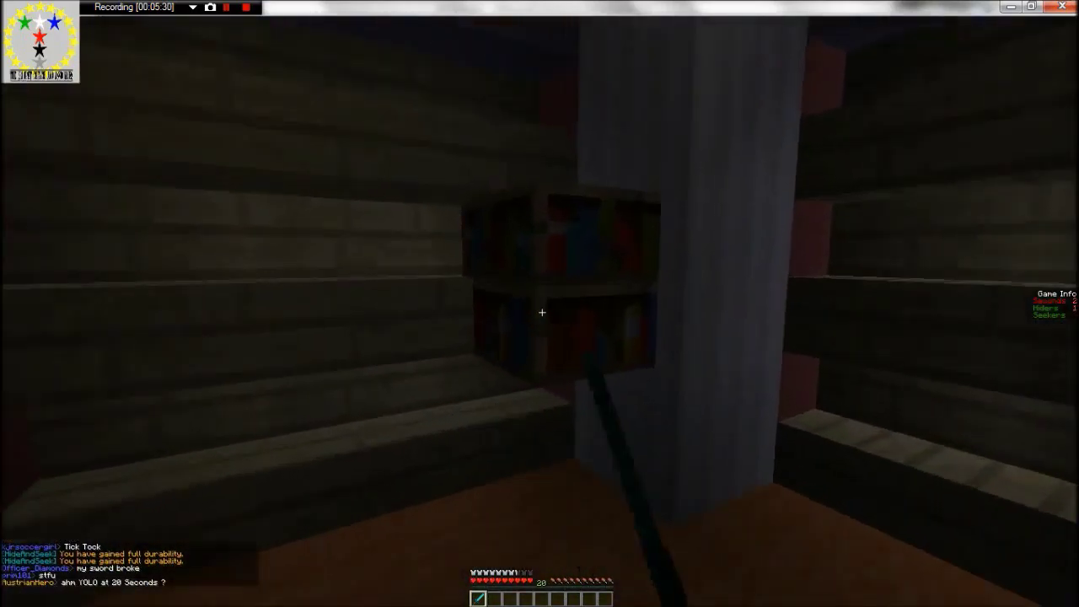
click(542, 311)
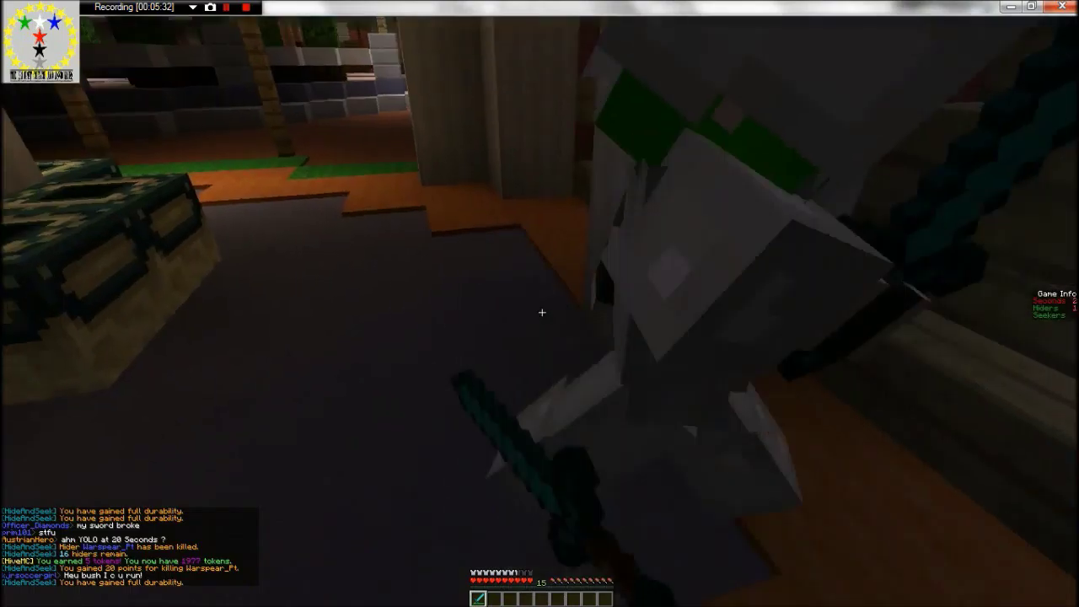
click(542, 311)
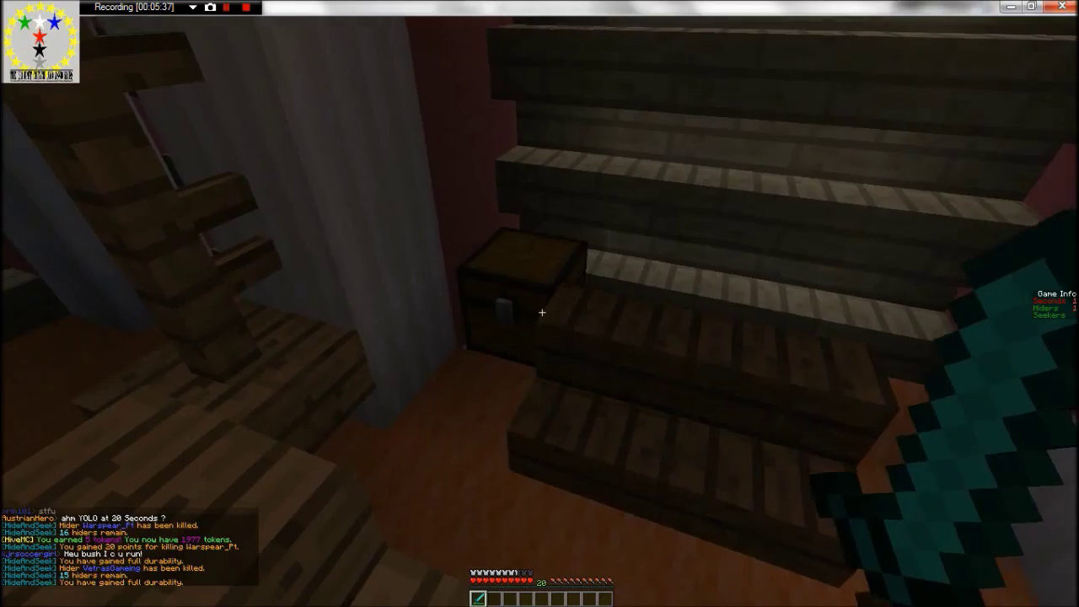
Check the nearby chest, then view chat as the round ends with hiders winning.
right_click(542, 312)
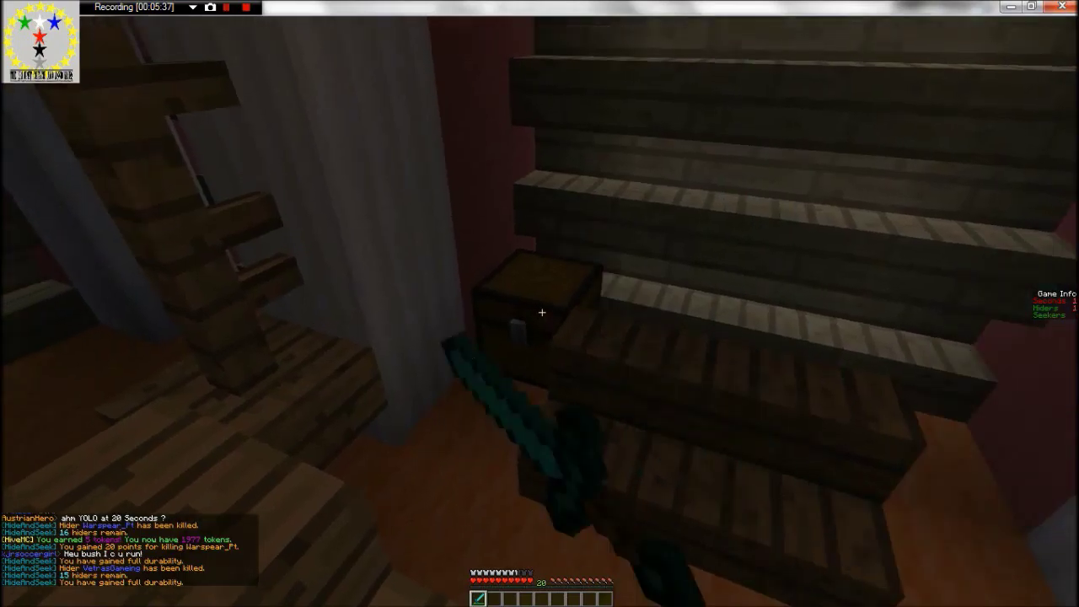
key(Escape)
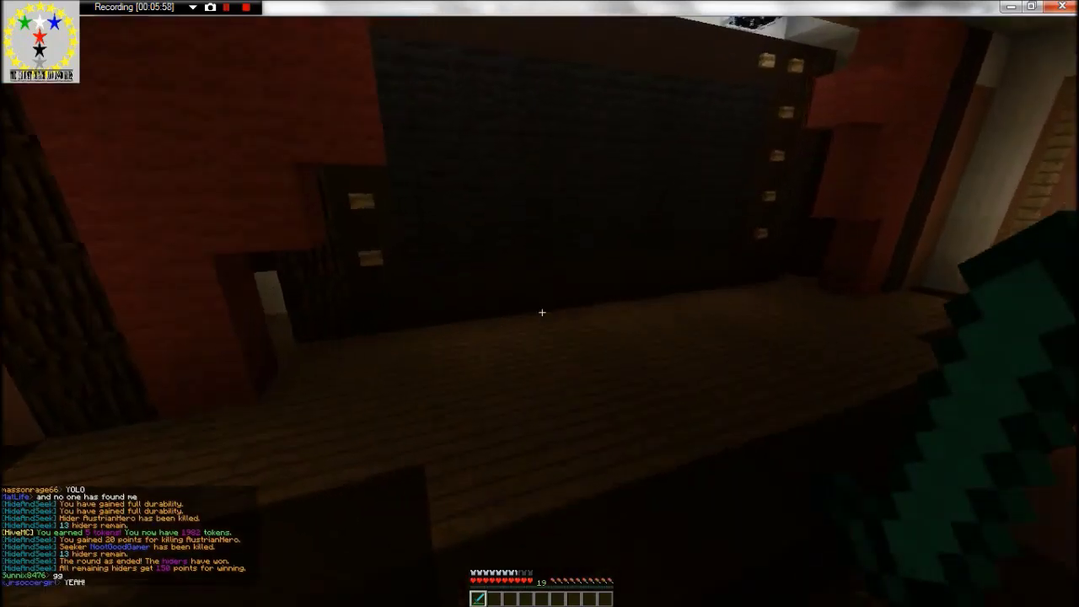
key(t)
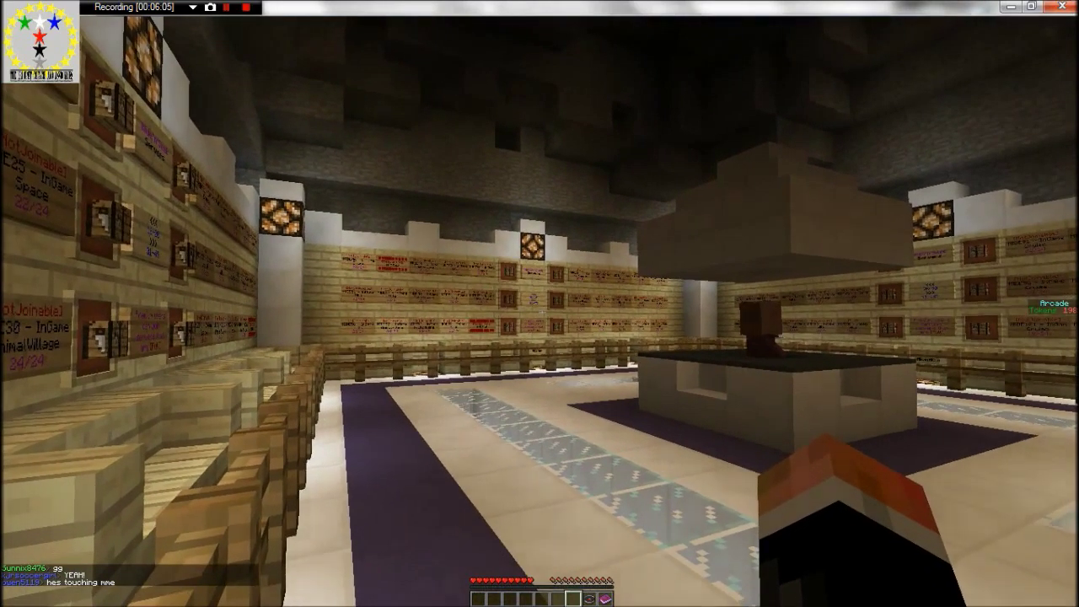
Check chat, switch to F5 third-person view, and walk along the fence to the sign wall.
key(t)
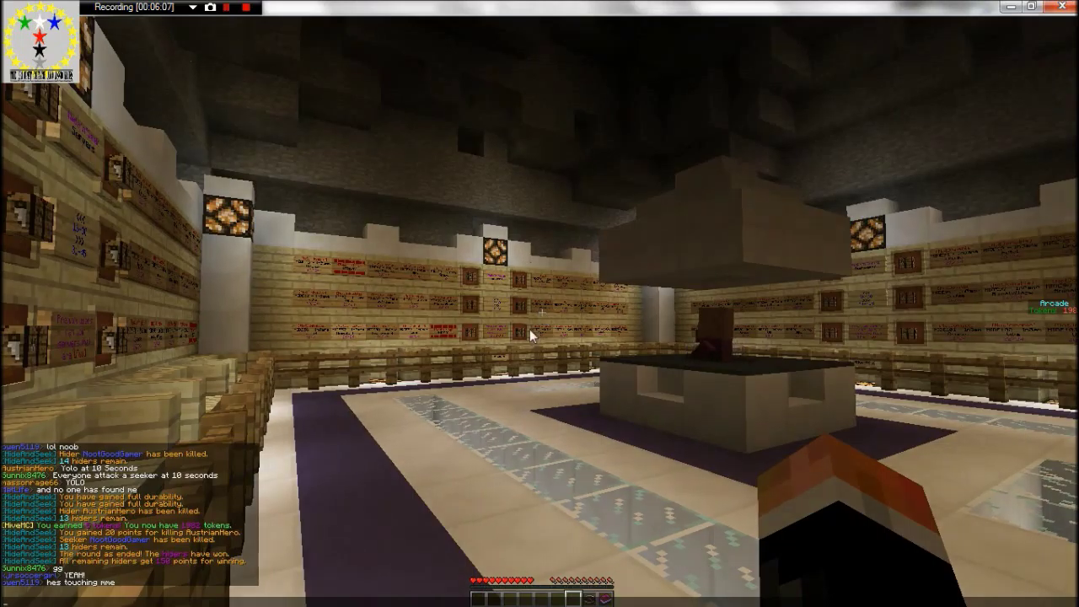
key(Escape)
key(w)
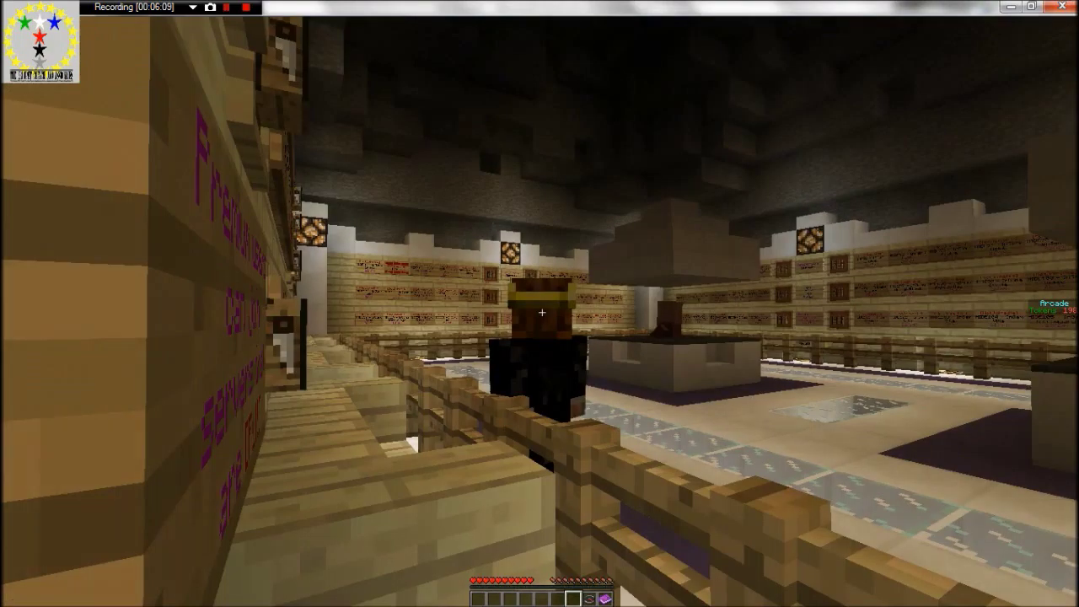
key(F5)
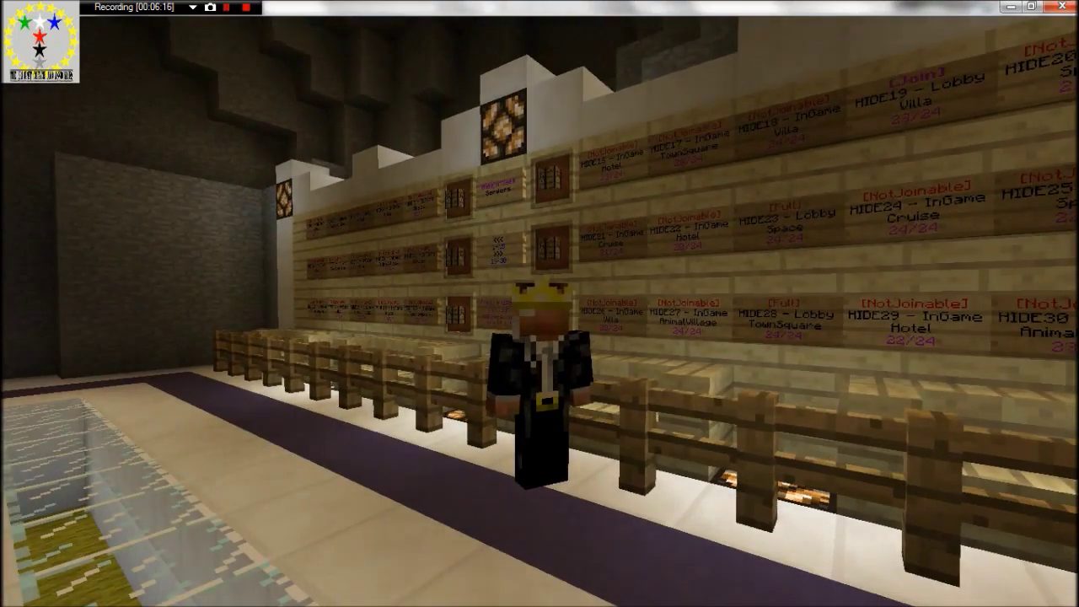
key(w)
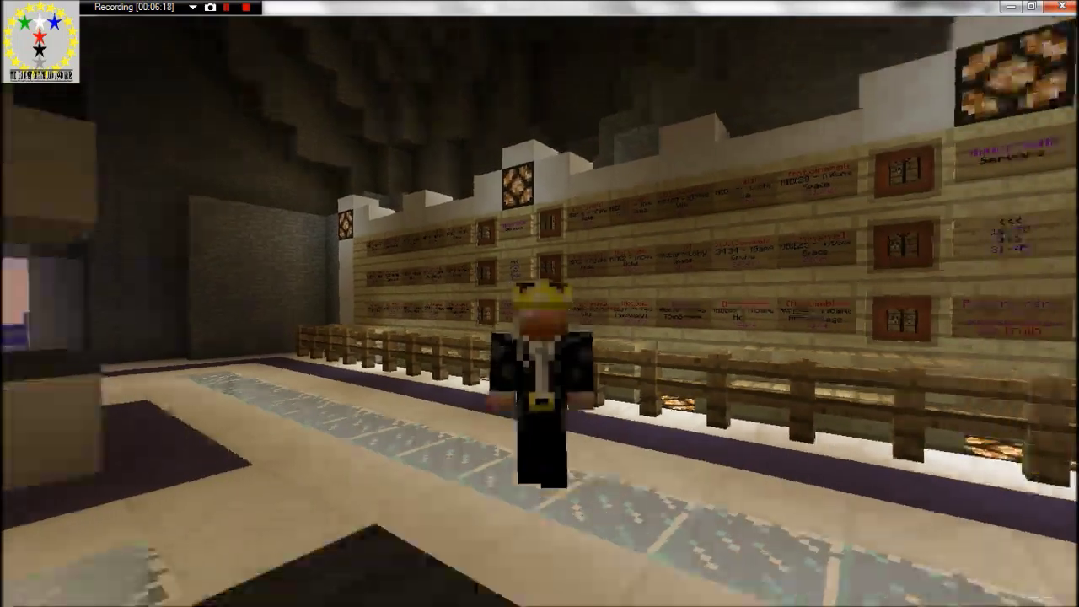
key(w)
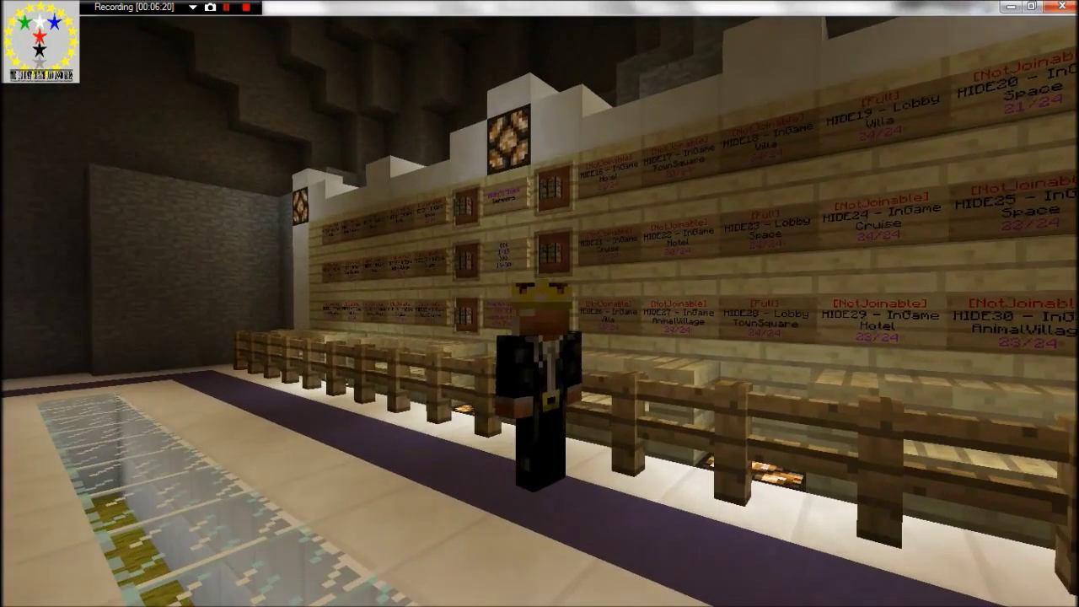